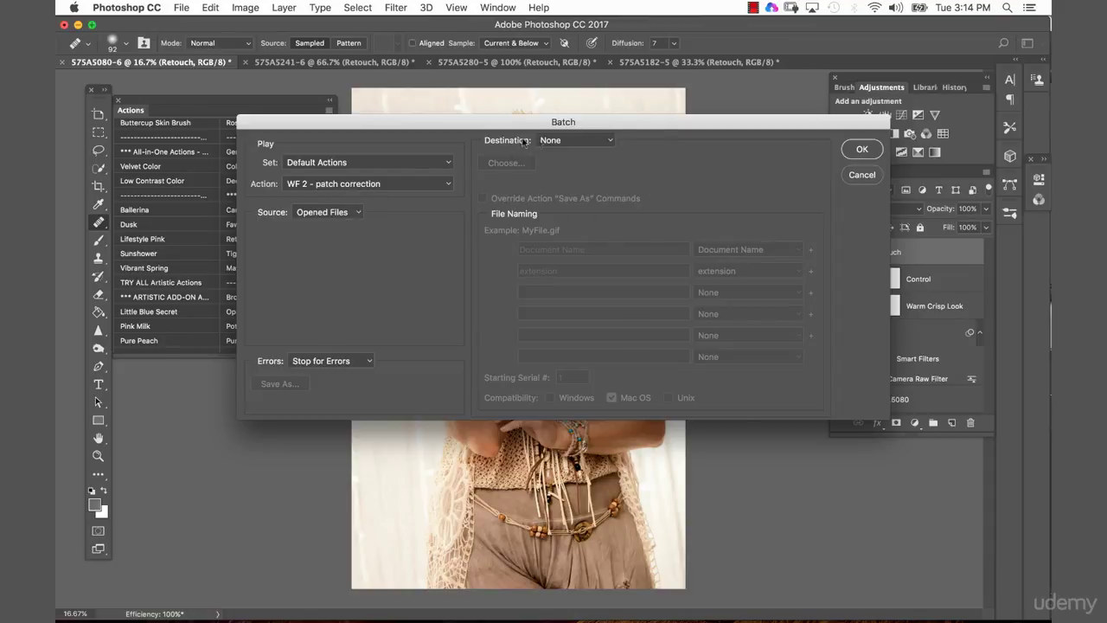
Step: Batch-run the "WF 2 - patch correction" action from Default Actions on the opened files with no destination, and check the processed images
{"action": "left_click", "coordinate": [872, 158]}
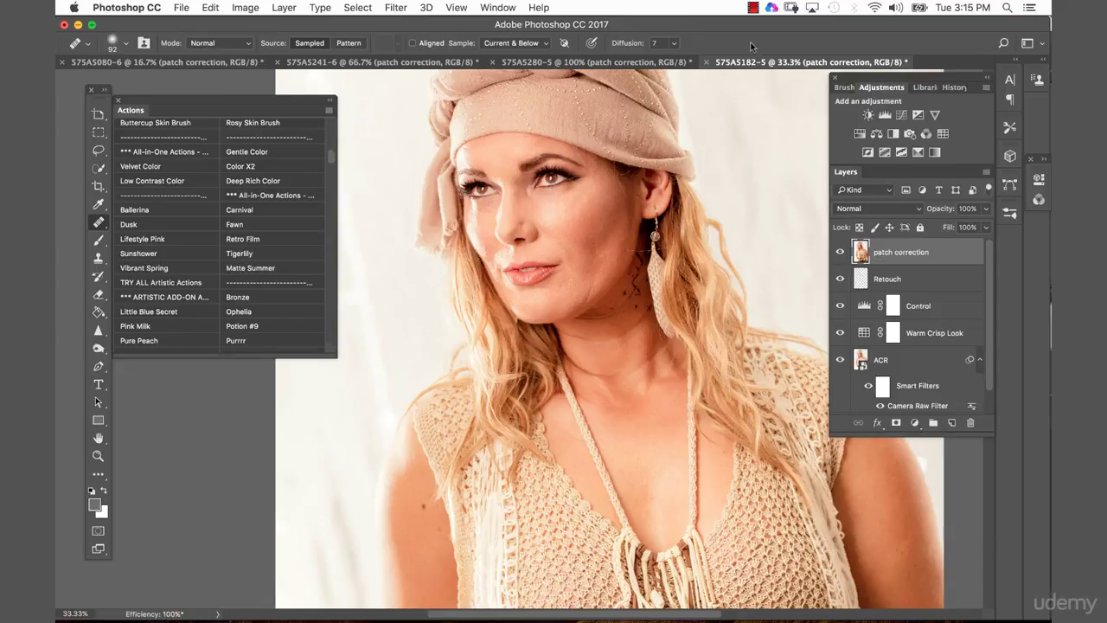
{"action": "left_click", "coordinate": [597, 62]}
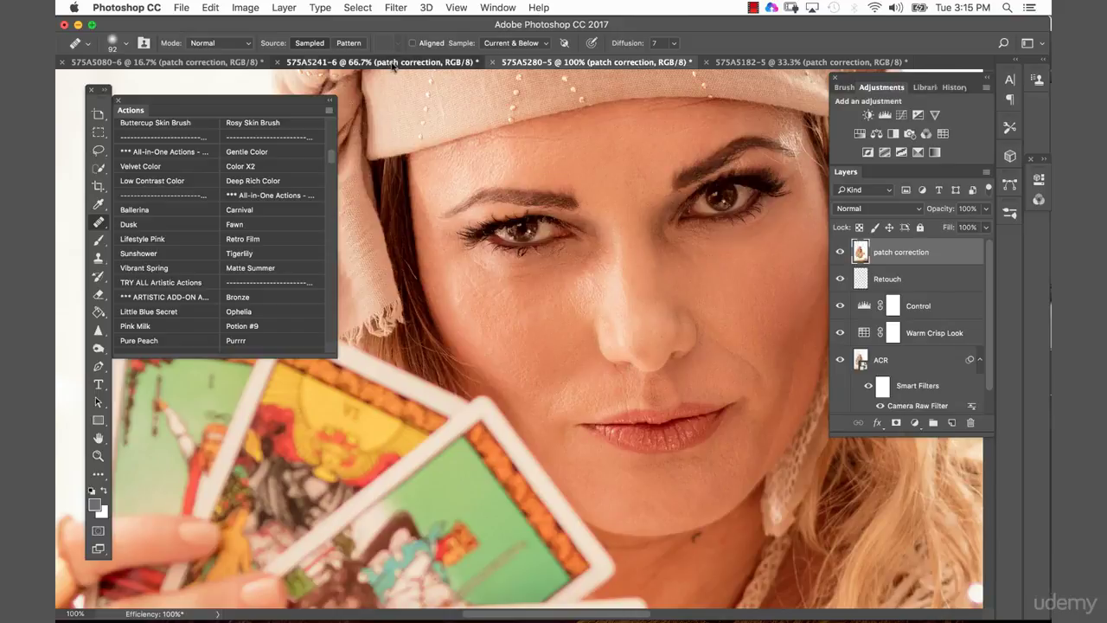
{"action": "left_click", "coordinate": [206, 64]}
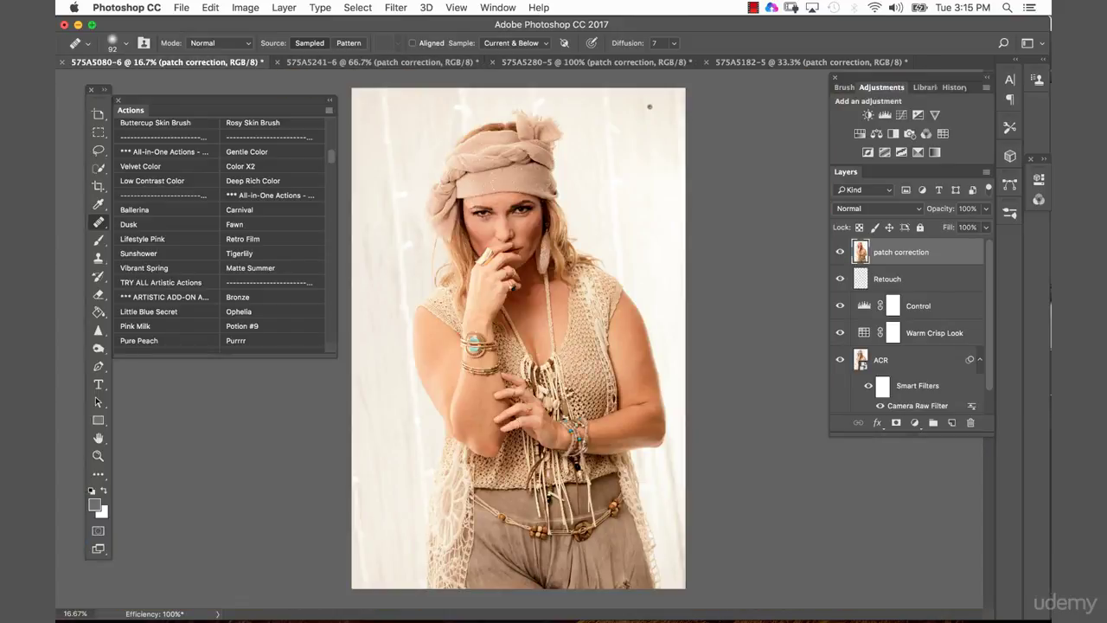
Step: In 575A5182-5, use the Patch tool to smooth the skin under the woman's right eye with clean cheek skin
{"action": "left_click", "coordinate": [765, 64]}
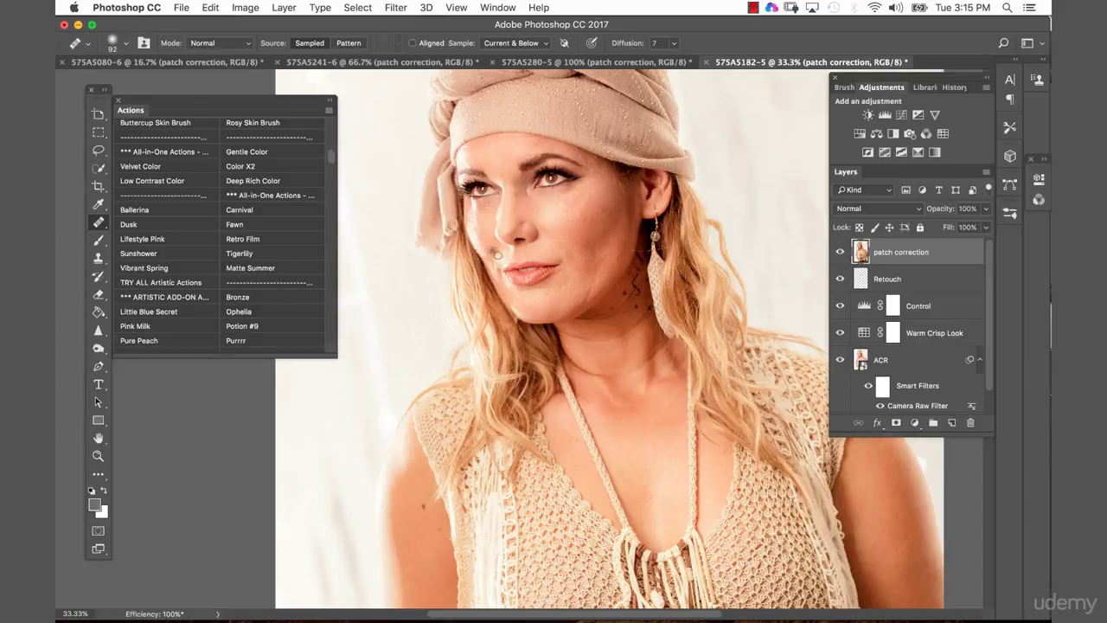
{"action": "key", "text": "z"}
{"action": "left_click", "coordinate": [601, 248]}
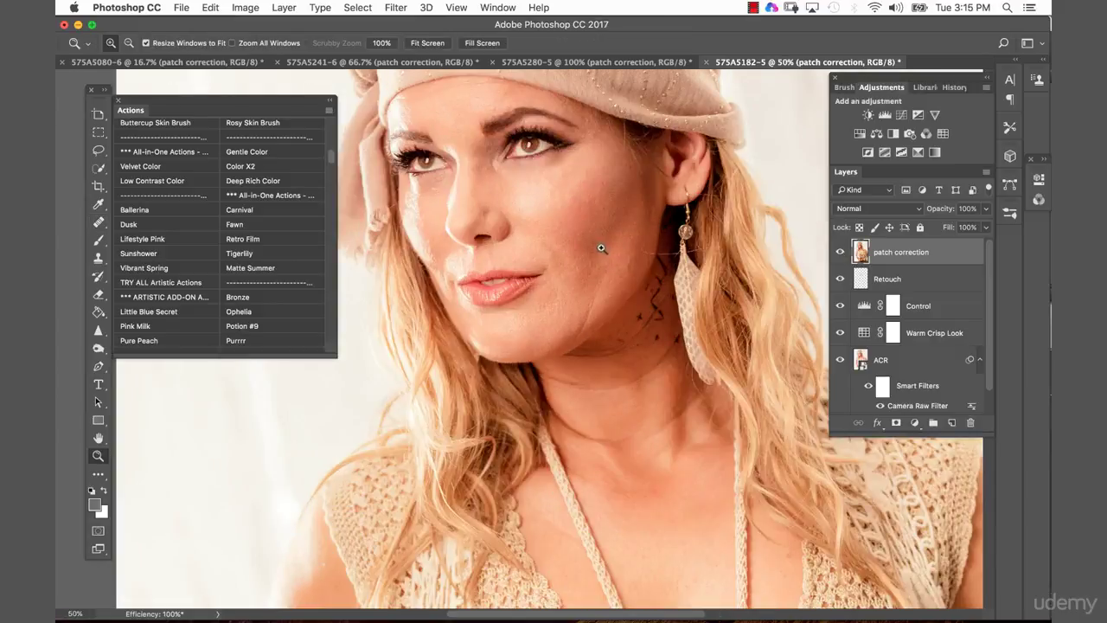
{"action": "left_click", "coordinate": [509, 168]}
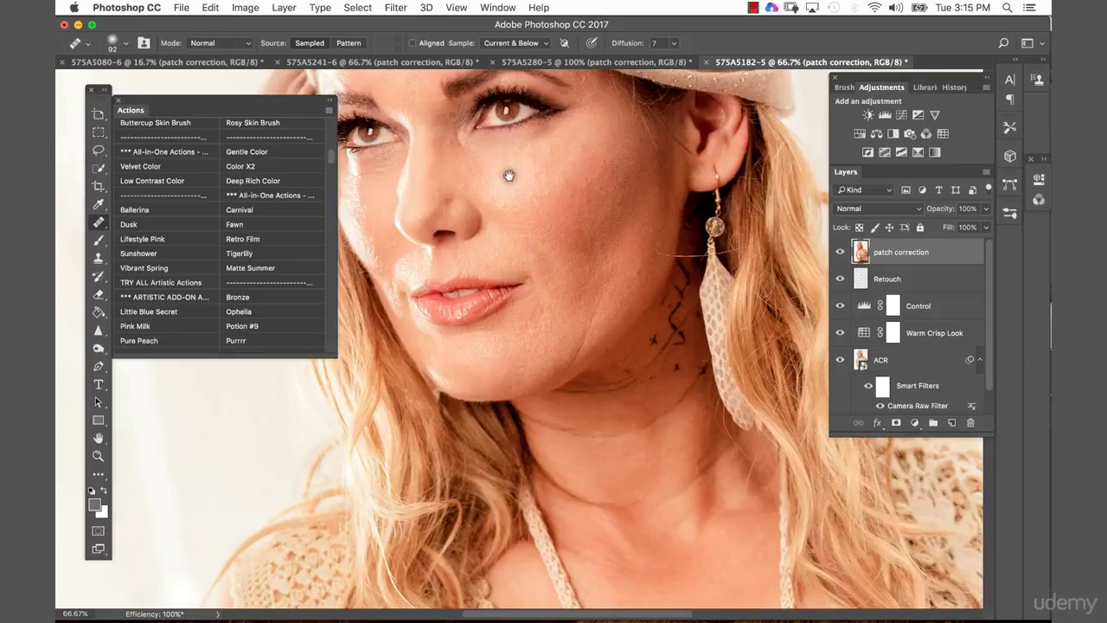
{"action": "key", "text": "j"}
{"action": "left_click_drag", "start_coordinate": [509, 172], "coordinate": [605, 227]}
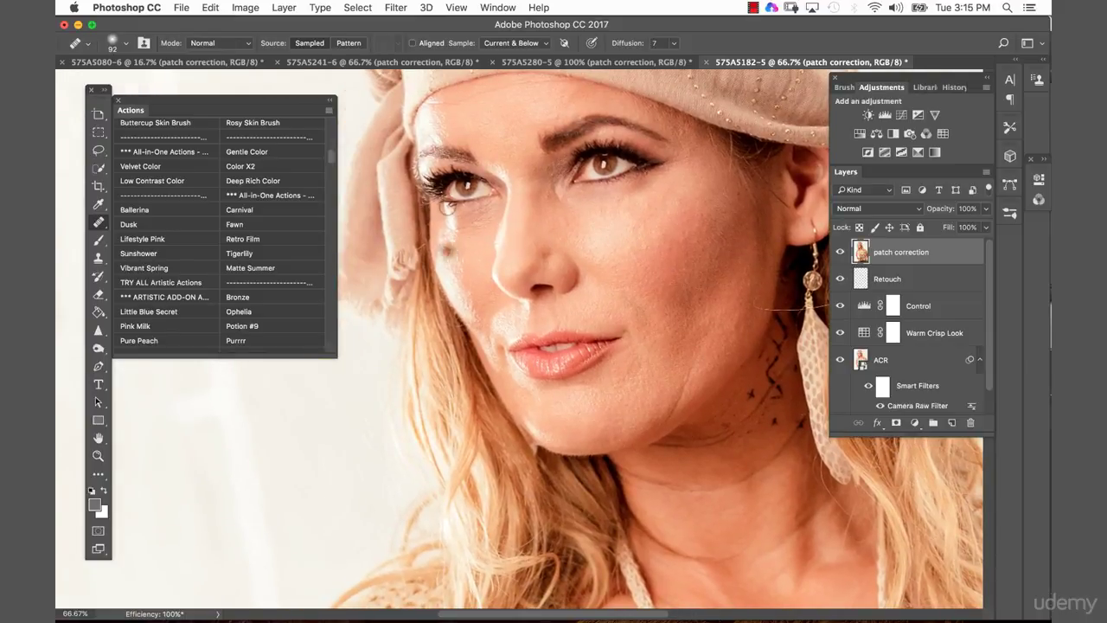
{"action": "key", "text": "shift+j"}
{"action": "mouse_move", "coordinate": [476, 250]}
{"action": "left_mouse_down"}
{"action": "mouse_move", "coordinate": [492, 204]}
{"action": "mouse_move", "coordinate": [466, 209]}
{"action": "mouse_move", "coordinate": [445, 221]}
{"action": "mouse_move", "coordinate": [443, 243]}
{"action": "mouse_move", "coordinate": [605, 235]}
{"action": "mouse_move", "coordinate": [625, 215]}
{"action": "left_mouse_up"}
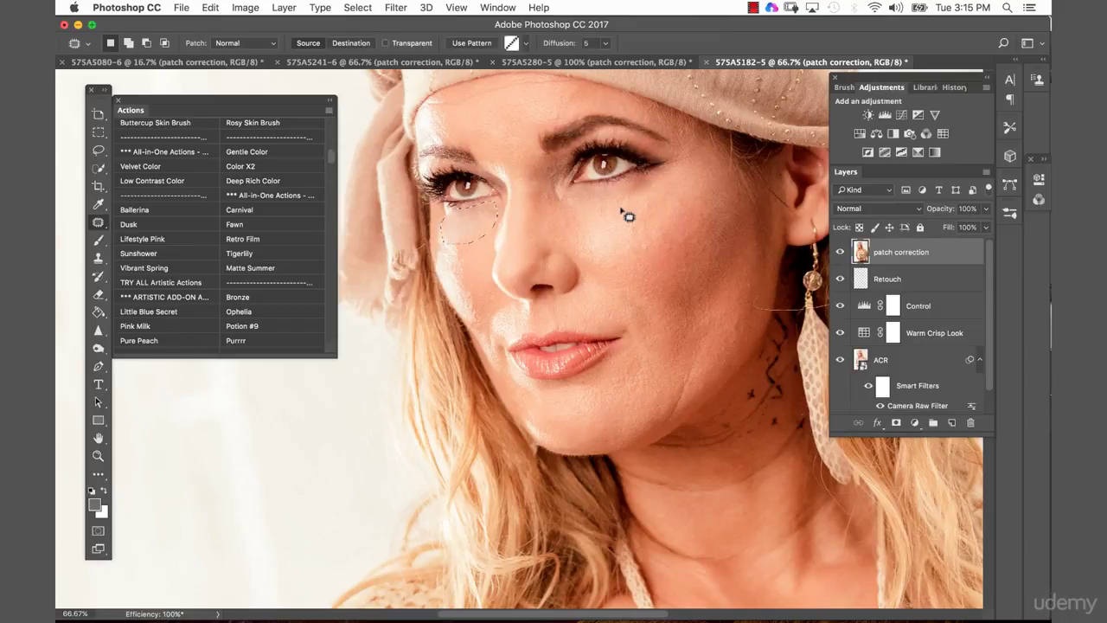
{"action": "key", "text": "super+d"}
Step: Patch the uneven skin on her forehead and below the inner corner of her left eye, clearing each selection
{"action": "mouse_move", "coordinate": [502, 113]}
{"action": "left_mouse_down"}
{"action": "mouse_move", "coordinate": [541, 80]}
{"action": "mouse_move", "coordinate": [433, 99]}
{"action": "mouse_move", "coordinate": [438, 111]}
{"action": "mouse_move", "coordinate": [655, 210]}
{"action": "mouse_move", "coordinate": [658, 222]}
{"action": "mouse_move", "coordinate": [634, 240]}
{"action": "left_mouse_up"}
{"action": "key", "text": "super+d"}
{"action": "mouse_move", "coordinate": [549, 88]}
{"action": "left_mouse_down"}
{"action": "mouse_move", "coordinate": [559, 78]}
{"action": "mouse_move", "coordinate": [535, 98]}
{"action": "mouse_move", "coordinate": [548, 84]}
{"action": "left_mouse_up"}
{"action": "left_click_drag", "start_coordinate": [549, 84], "coordinate": [534, 107]}
{"action": "key", "text": "super+d"}
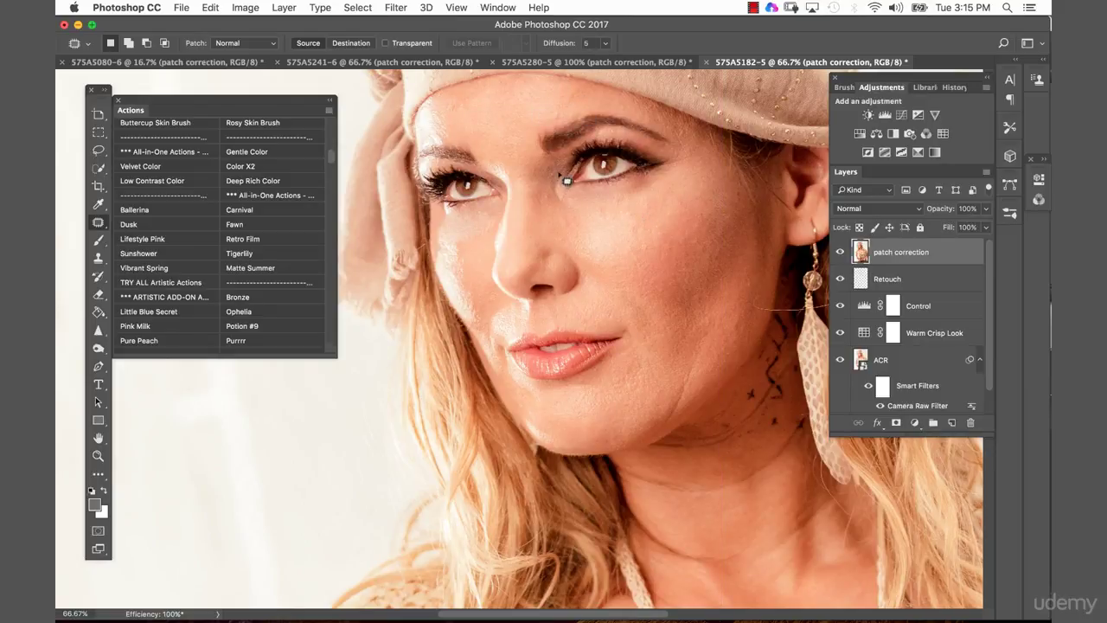
{"action": "mouse_move", "coordinate": [560, 175]}
{"action": "left_mouse_down"}
{"action": "mouse_move", "coordinate": [541, 198]}
{"action": "mouse_move", "coordinate": [562, 220]}
{"action": "mouse_move", "coordinate": [570, 198]}
{"action": "mouse_move", "coordinate": [557, 177]}
{"action": "mouse_move", "coordinate": [612, 254]}
{"action": "mouse_move", "coordinate": [625, 218]}
{"action": "left_mouse_up"}
{"action": "key", "text": "super+d"}
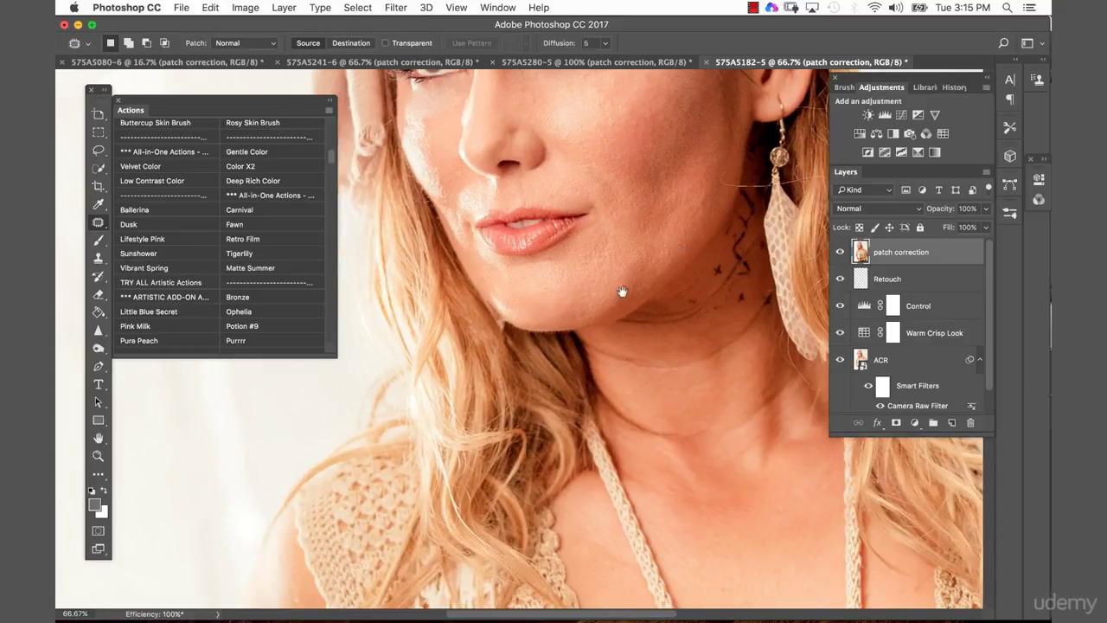
Step: Patch out the dark mole on her upper arm with nearby clean skin and clear the selection
{"action": "left_click_drag", "start_coordinate": [623, 292], "coordinate": [618, 160]}
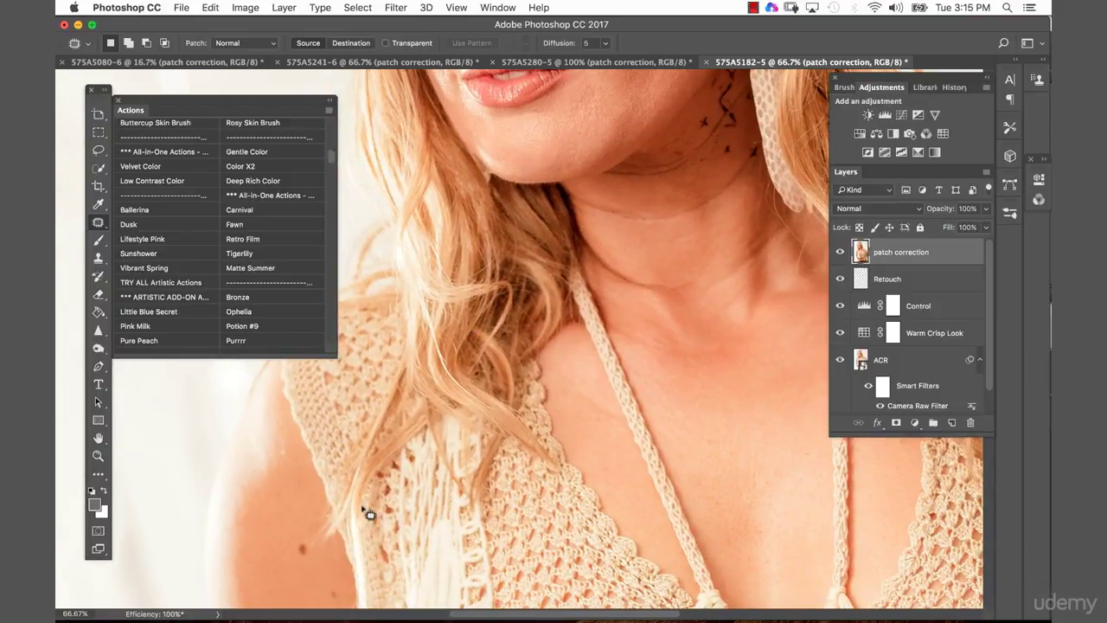
{"action": "mouse_move", "coordinate": [295, 535]}
{"action": "left_mouse_down"}
{"action": "mouse_move", "coordinate": [299, 566]}
{"action": "mouse_move", "coordinate": [308, 543]}
{"action": "left_mouse_up"}
{"action": "left_click_drag", "start_coordinate": [303, 546], "coordinate": [292, 512]}
{"action": "key", "text": "super+d"}
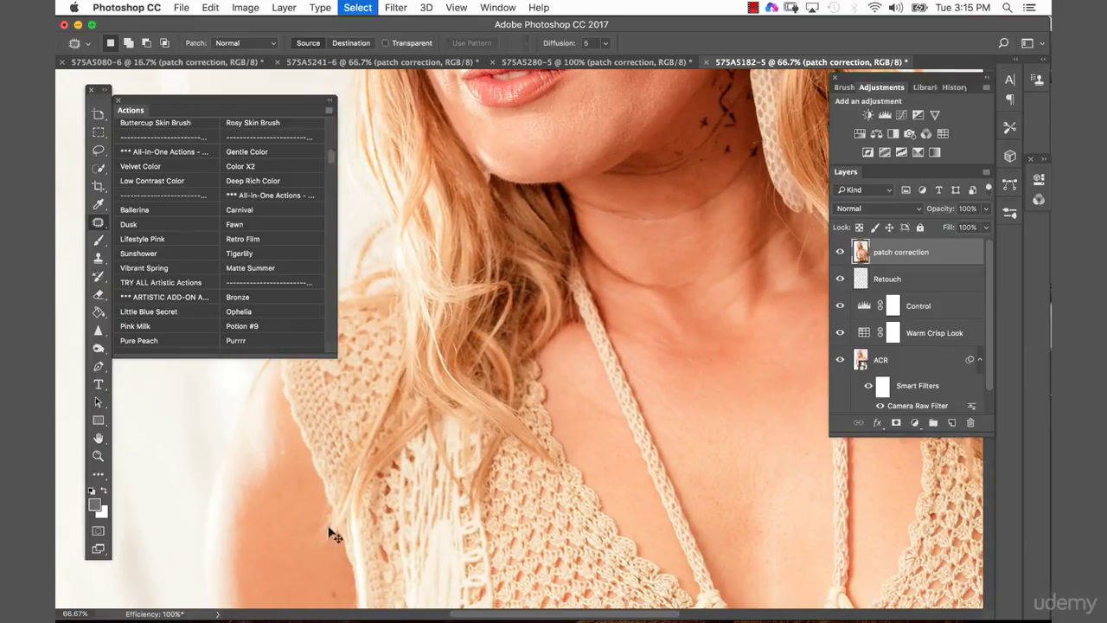
Step: Lower the opacity of the patch correction layer in 575A5182-5
{"action": "key", "text": "z"}
{"action": "left_click", "coordinate": [720, 410]}
{"action": "left_click", "coordinate": [749, 368]}
{"action": "key", "text": "j"}
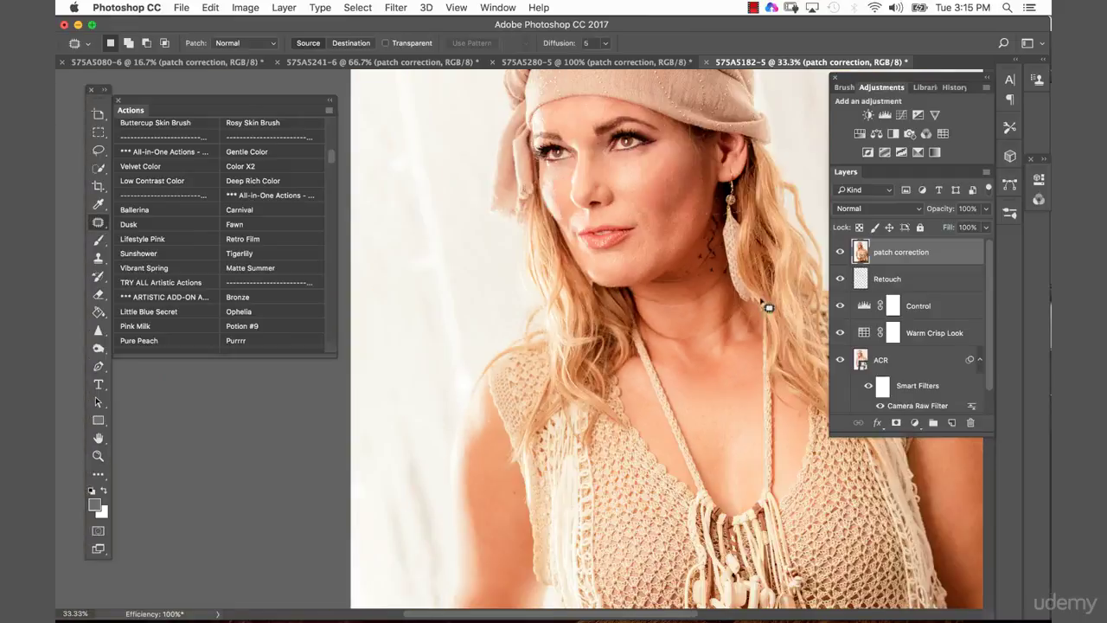
{"action": "left_click_drag", "start_coordinate": [953, 209], "coordinate": [924, 210]}
{"action": "left_click_drag", "start_coordinate": [925, 210], "coordinate": [927, 210]}
Step: In 575A5280-5, patch the skin under both eyes with smoother cheek skin, clearing each selection
{"action": "left_click", "coordinate": [629, 66]}
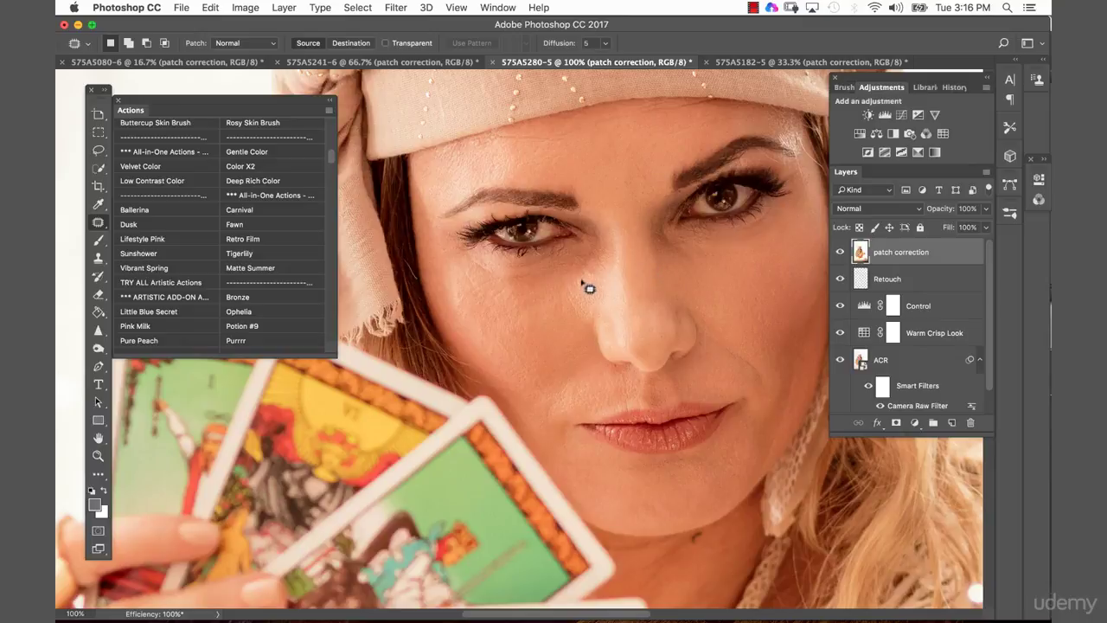
{"action": "mouse_move", "coordinate": [571, 287]}
{"action": "left_mouse_down"}
{"action": "mouse_move", "coordinate": [601, 280]}
{"action": "mouse_move", "coordinate": [602, 262]}
{"action": "mouse_move", "coordinate": [474, 262]}
{"action": "mouse_move", "coordinate": [465, 289]}
{"action": "mouse_move", "coordinate": [491, 312]}
{"action": "mouse_move", "coordinate": [542, 298]}
{"action": "mouse_move", "coordinate": [742, 294]}
{"action": "left_mouse_up"}
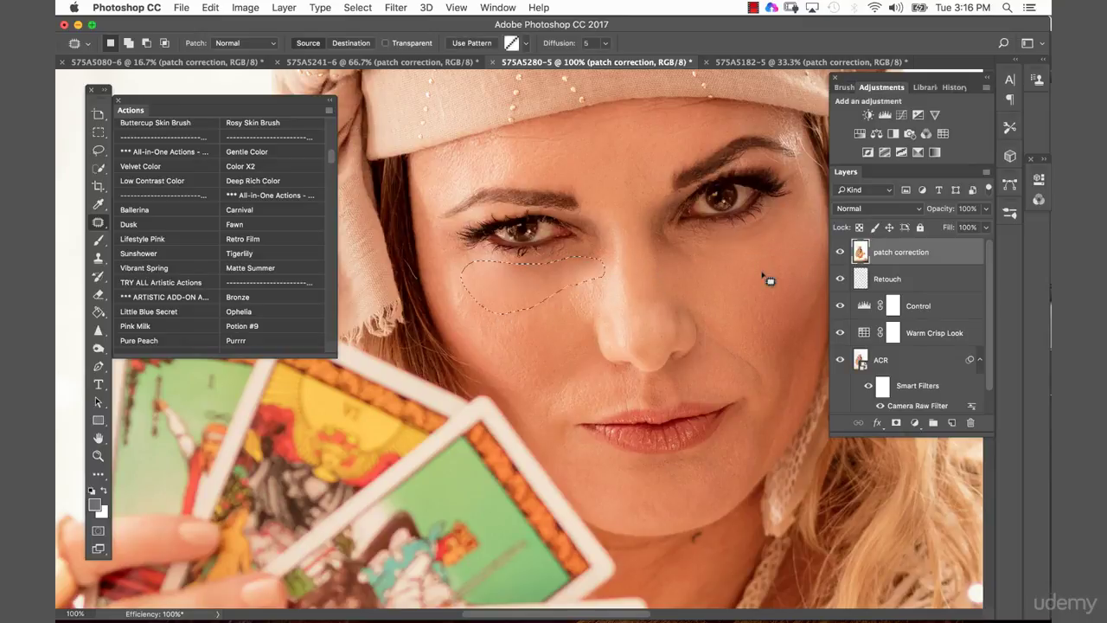
{"action": "key", "text": "super+d"}
{"action": "mouse_move", "coordinate": [666, 234]}
{"action": "left_mouse_down"}
{"action": "mouse_move", "coordinate": [688, 263]}
{"action": "mouse_move", "coordinate": [790, 280]}
{"action": "left_mouse_up"}
{"action": "key", "text": "super+d"}
Step: Patch the shiny and lined areas of the forehead along the headscarf and above her right eyebrow
{"action": "mouse_move", "coordinate": [664, 135]}
{"action": "left_mouse_down"}
{"action": "mouse_move", "coordinate": [696, 114]}
{"action": "mouse_move", "coordinate": [665, 103]}
{"action": "mouse_move", "coordinate": [597, 119]}
{"action": "mouse_move", "coordinate": [578, 136]}
{"action": "mouse_move", "coordinate": [613, 88]}
{"action": "left_mouse_up"}
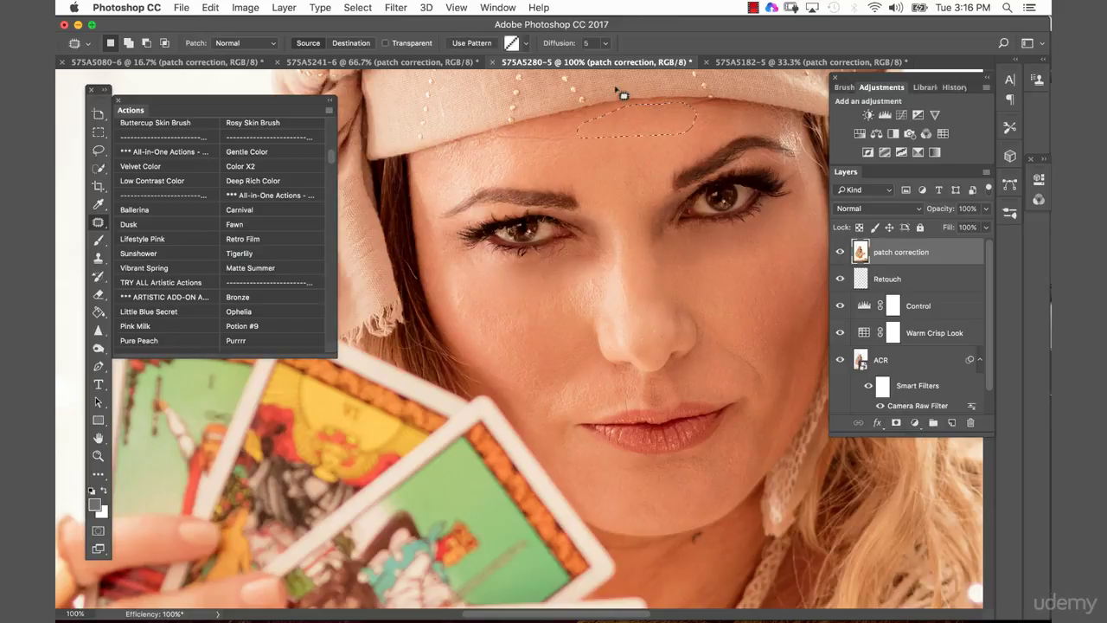
{"action": "key", "text": "super+d"}
{"action": "mouse_move", "coordinate": [522, 159]}
{"action": "left_mouse_down"}
{"action": "mouse_move", "coordinate": [578, 132]}
{"action": "mouse_move", "coordinate": [506, 141]}
{"action": "mouse_move", "coordinate": [512, 160]}
{"action": "mouse_move", "coordinate": [704, 150]}
{"action": "mouse_move", "coordinate": [717, 112]}
{"action": "mouse_move", "coordinate": [677, 112]}
{"action": "mouse_move", "coordinate": [692, 122]}
{"action": "left_mouse_up"}
{"action": "key", "text": "super+d"}
{"action": "left_click", "coordinate": [645, 157]}
Step: Patch out the mole on her upper arm in 575A5280-5 and clear the selection
{"action": "key", "text": "z"}
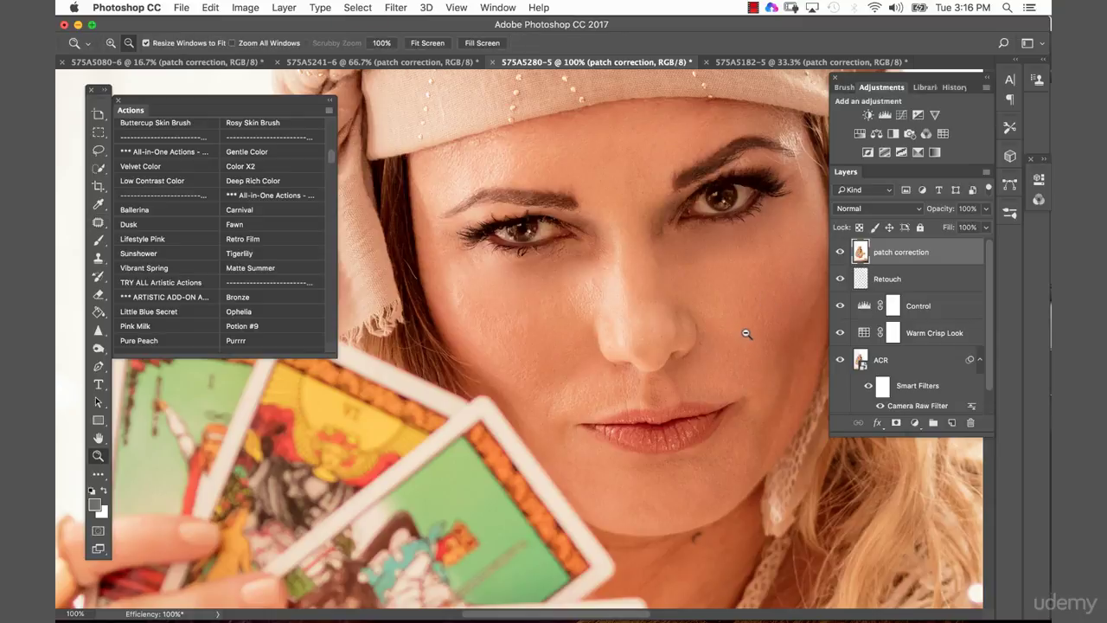
{"action": "left_click", "coordinate": [740, 402], "text": "alt"}
{"action": "left_click", "coordinate": [731, 420], "text": "alt"}
{"action": "left_click", "coordinate": [730, 421], "text": "alt"}
{"action": "left_click", "coordinate": [731, 419], "text": "alt"}
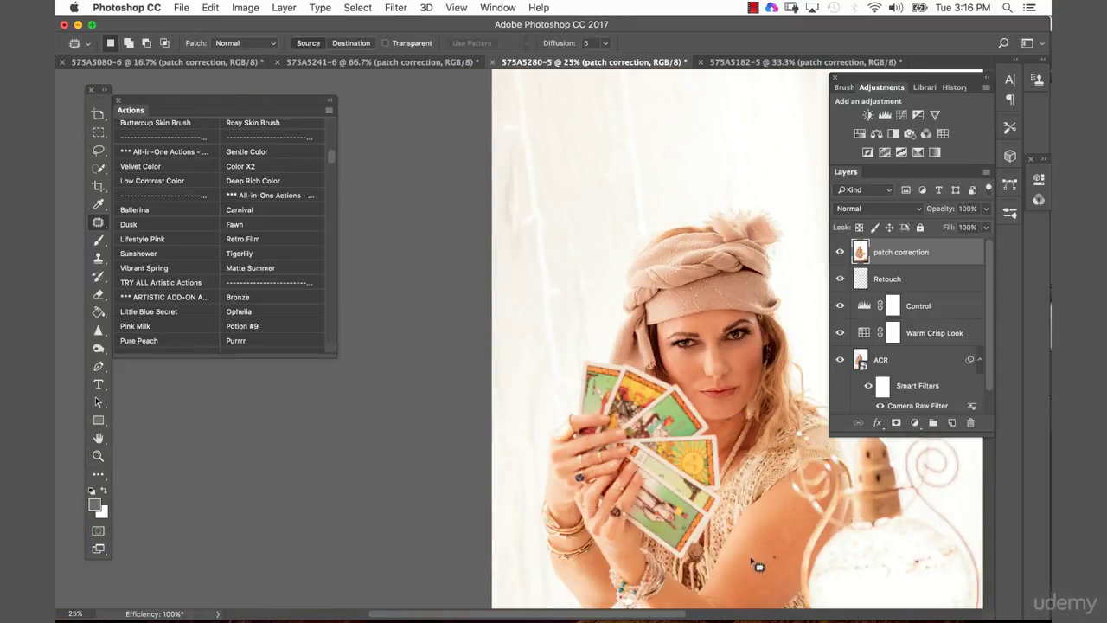
{"action": "mouse_move", "coordinate": [783, 555]}
{"action": "left_mouse_down"}
{"action": "mouse_move", "coordinate": [758, 562]}
{"action": "mouse_move", "coordinate": [758, 577]}
{"action": "mouse_move", "coordinate": [778, 544]}
{"action": "left_mouse_up"}
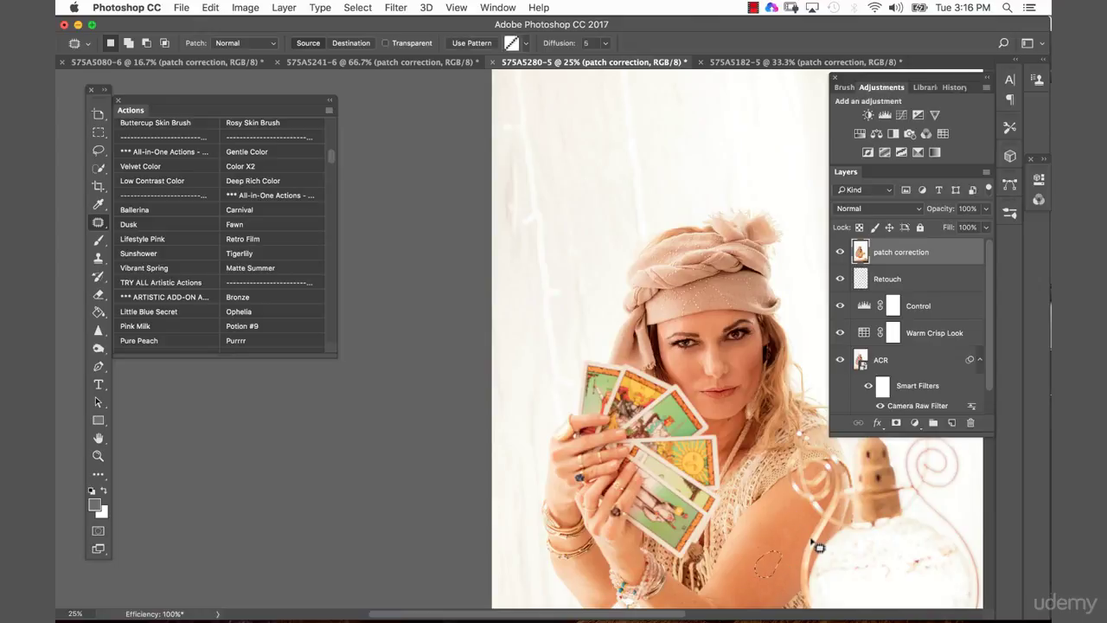
{"action": "key", "text": "super+d"}
Step: Reduce the patch correction layer's opacity to 59%
{"action": "key", "text": "z"}
{"action": "left_click", "coordinate": [704, 309]}
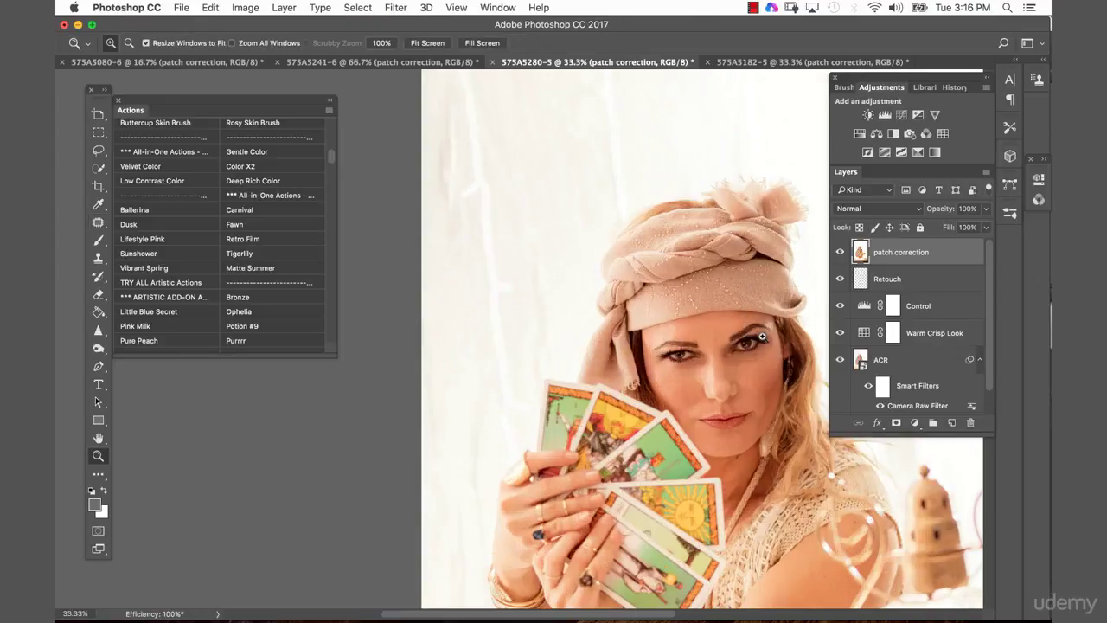
{"action": "left_click", "coordinate": [761, 336]}
{"action": "left_click", "coordinate": [798, 353]}
{"action": "key", "text": "j"}
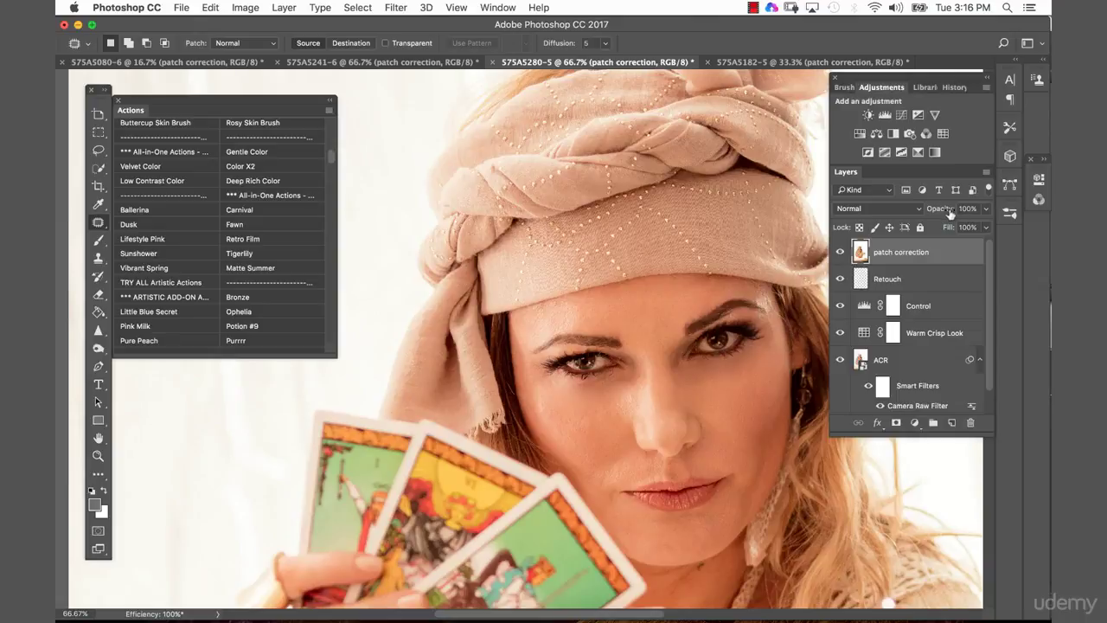
{"action": "left_click_drag", "start_coordinate": [950, 213], "coordinate": [933, 212]}
{"action": "left_click_drag", "start_coordinate": [922, 212], "coordinate": [915, 227]}
Step: Patch the small blemish on the forehead between the eyebrows with adjacent skin and clear the selection
{"action": "key", "text": "z"}
{"action": "left_click", "coordinate": [722, 409]}
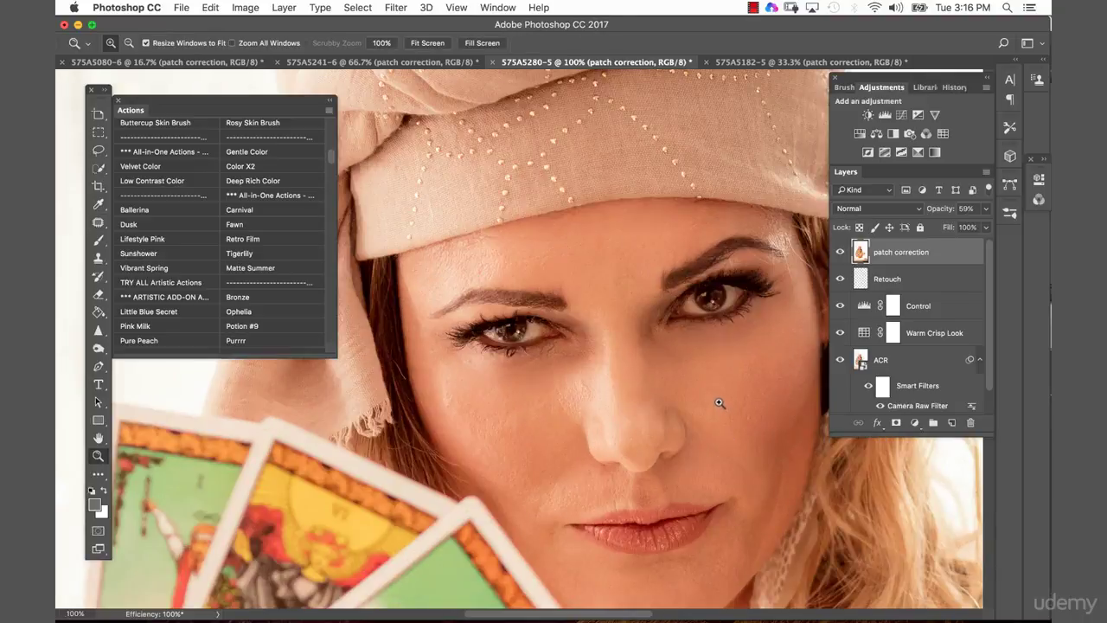
{"action": "left_click", "coordinate": [727, 372]}
{"action": "key", "text": "j"}
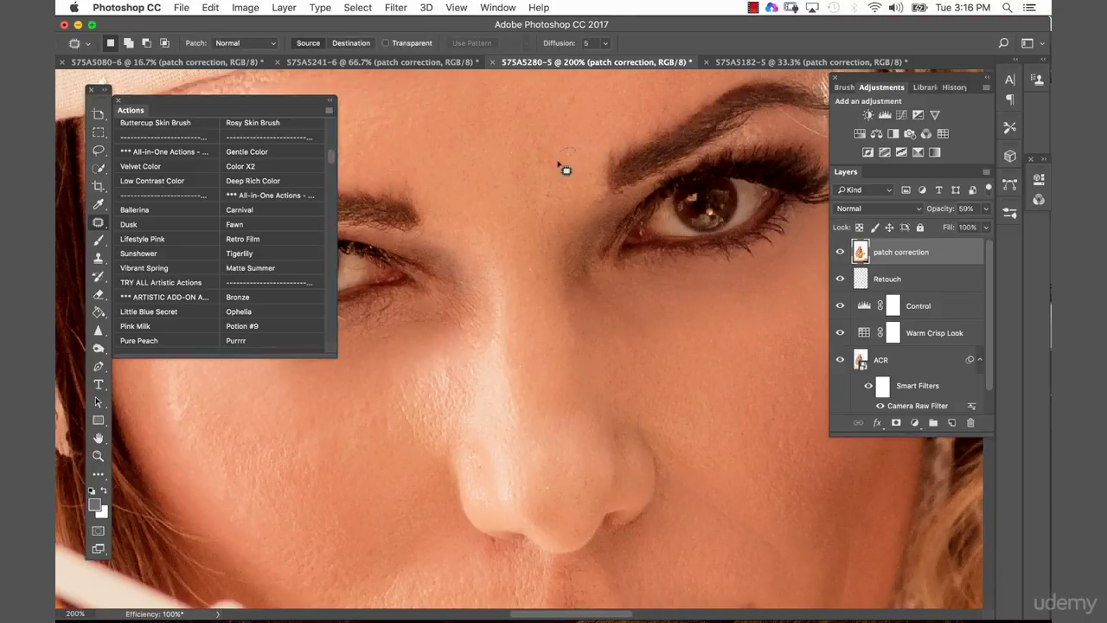
{"action": "left_click_drag", "start_coordinate": [563, 168], "coordinate": [576, 128]}
{"action": "key", "text": "super+d"}
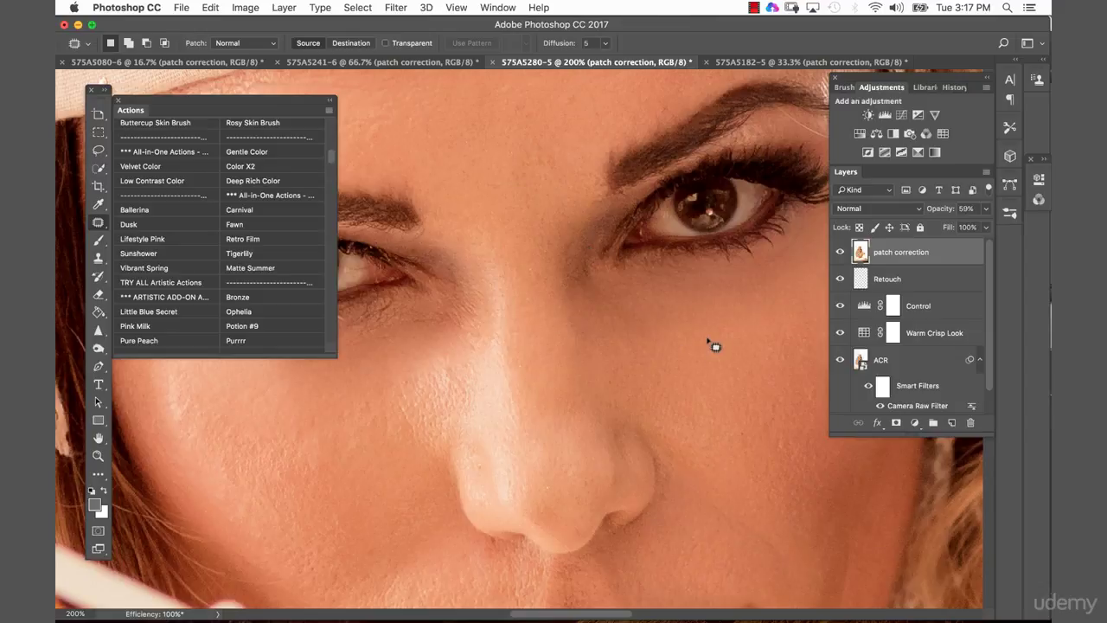
Step: Sample the skin tone below her left eye as the foreground colour with the Eyedropper tool
{"action": "key", "text": "i"}
{"action": "left_click", "coordinate": [641, 355]}
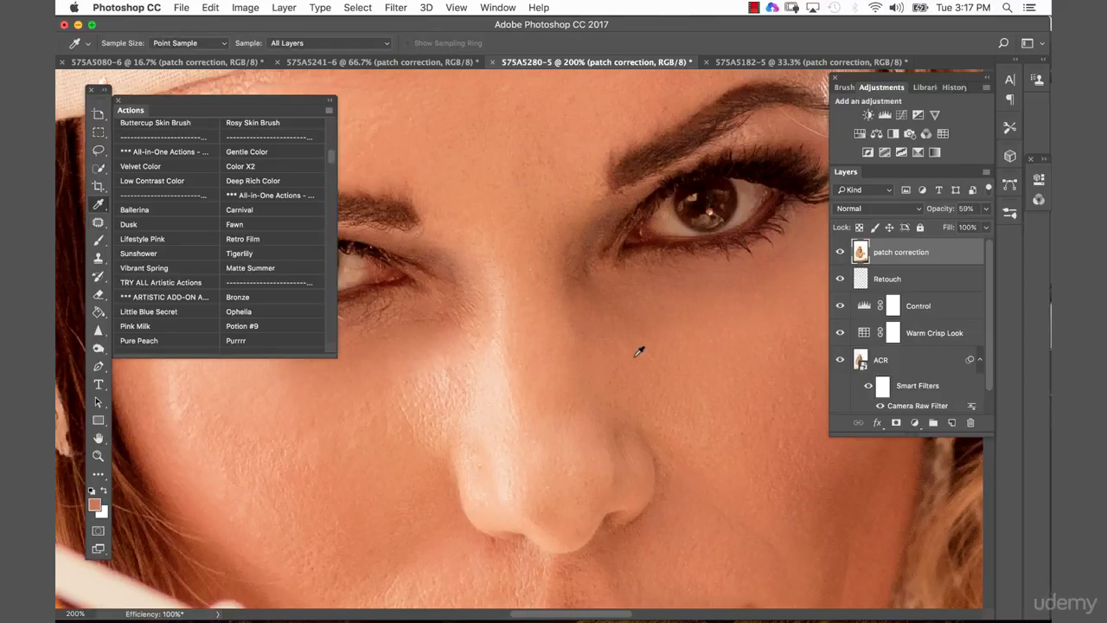
{"action": "key", "text": "shift+i"}
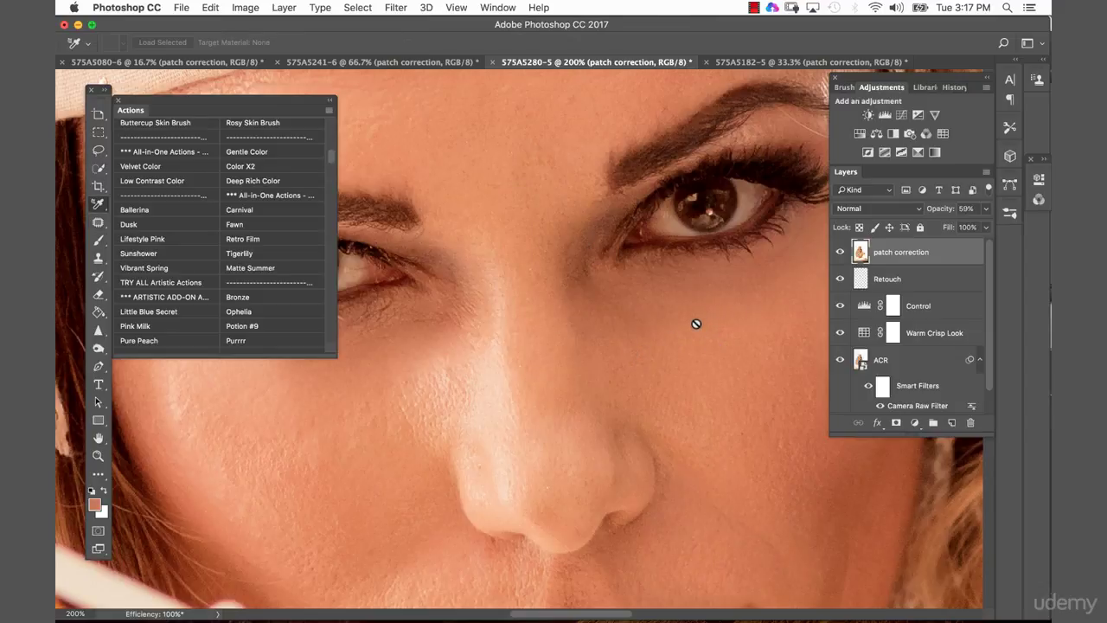
{"action": "key", "text": "shift+i"}
{"action": "key", "text": "shift+i"}
{"action": "key", "text": "shift+i"}
{"action": "key", "text": "shift+i"}
{"action": "key", "text": "shift+i"}
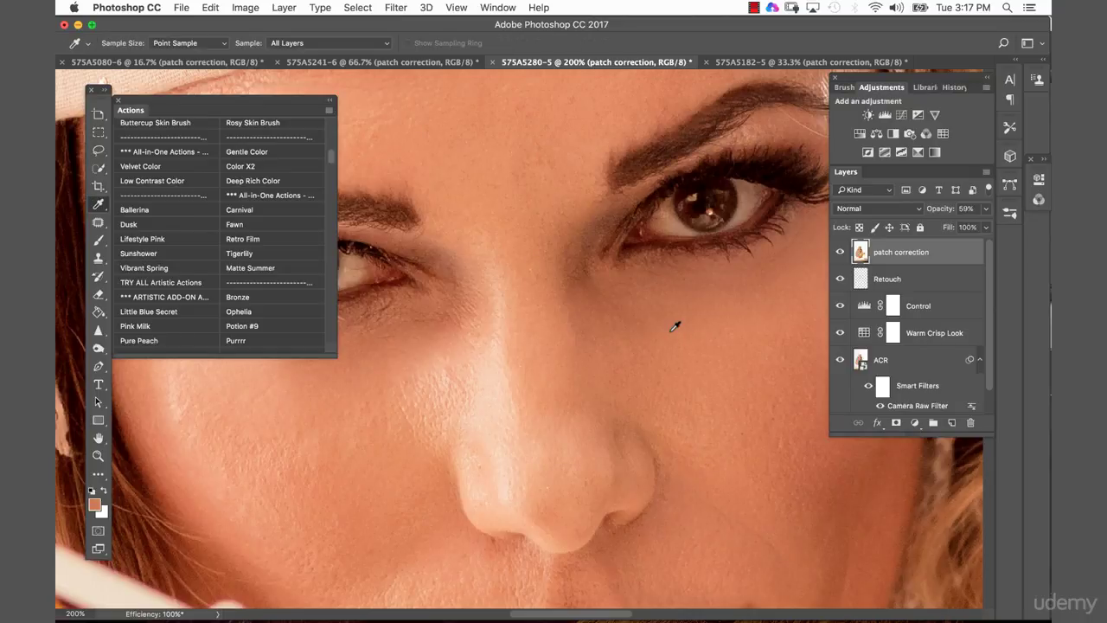
Step: Paint the sampled skin tone over the shadows under both eyes using a size 140 brush at 20% opacity
{"action": "key", "text": "b"}
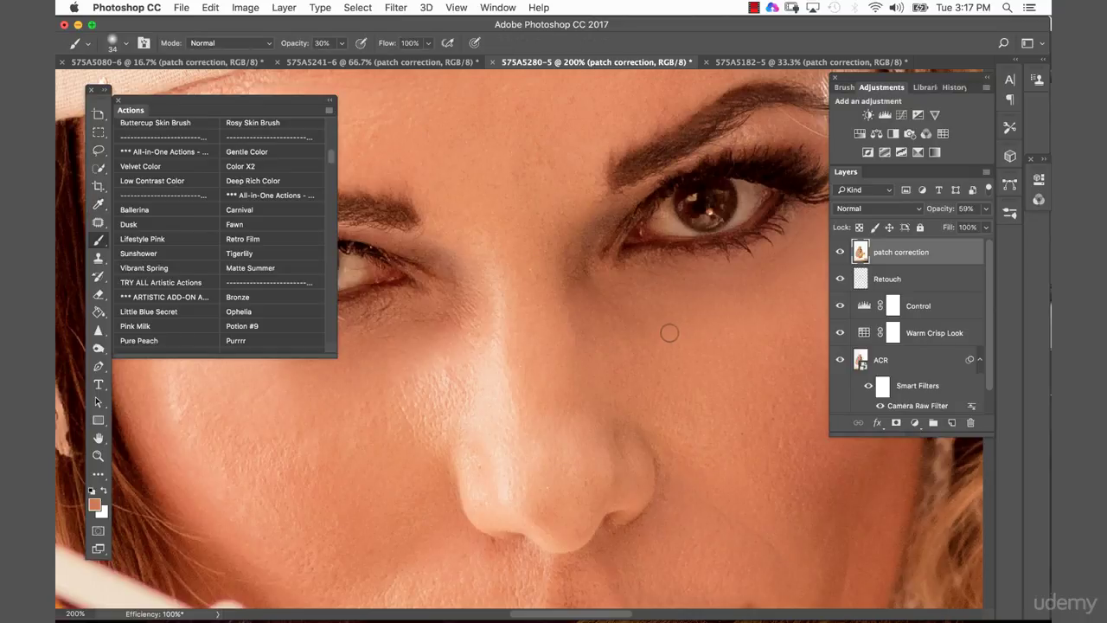
{"action": "left_click_drag", "start_coordinate": [666, 330], "coordinate": [742, 340]}
{"action": "mouse_move", "coordinate": [577, 280]}
{"action": "left_mouse_down"}
{"action": "mouse_move", "coordinate": [586, 221]}
{"action": "mouse_move", "coordinate": [567, 287]}
{"action": "mouse_move", "coordinate": [591, 314]}
{"action": "mouse_move", "coordinate": [571, 309]}
{"action": "mouse_move", "coordinate": [554, 254]}
{"action": "mouse_move", "coordinate": [559, 327]}
{"action": "mouse_move", "coordinate": [601, 328]}
{"action": "mouse_move", "coordinate": [571, 291]}
{"action": "mouse_move", "coordinate": [580, 321]}
{"action": "mouse_move", "coordinate": [620, 333]}
{"action": "mouse_move", "coordinate": [593, 326]}
{"action": "left_mouse_up"}
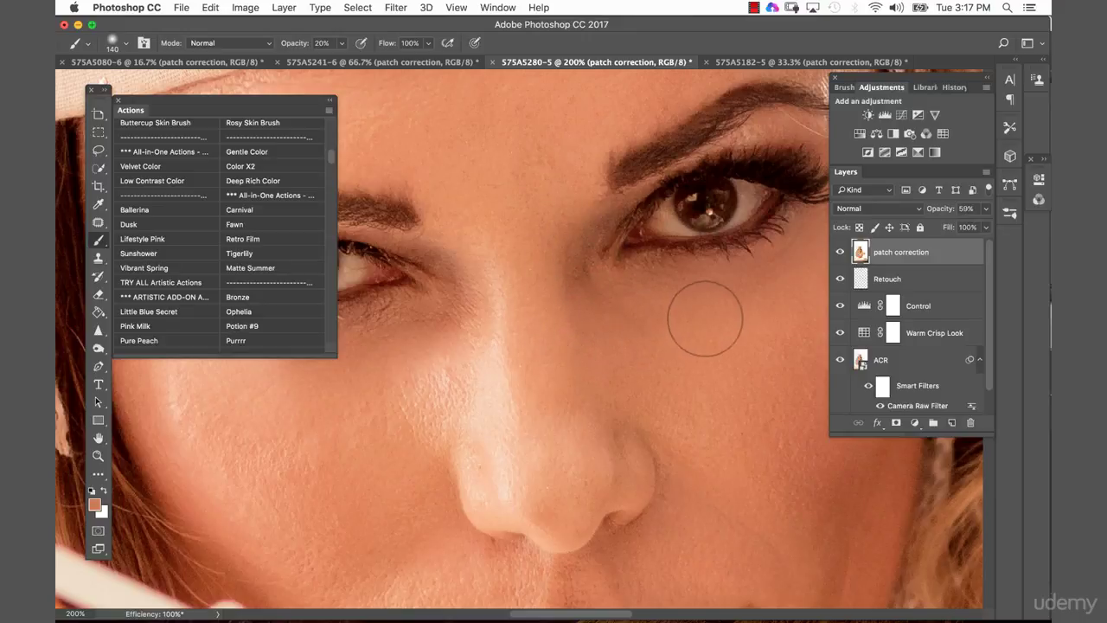
{"action": "mouse_move", "coordinate": [705, 318]}
{"action": "left_mouse_down"}
{"action": "mouse_move", "coordinate": [574, 284]}
{"action": "mouse_move", "coordinate": [569, 264]}
{"action": "mouse_move", "coordinate": [587, 223]}
{"action": "mouse_move", "coordinate": [547, 298]}
{"action": "mouse_move", "coordinate": [617, 325]}
{"action": "left_mouse_up"}
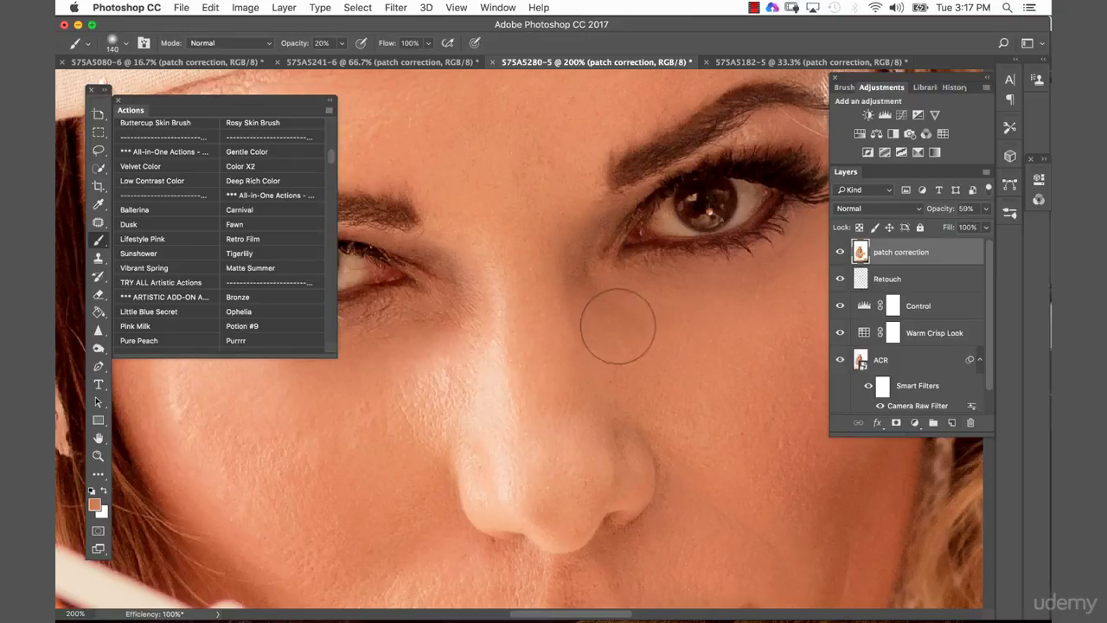
{"action": "left_click_drag", "start_coordinate": [630, 371], "coordinate": [754, 355]}
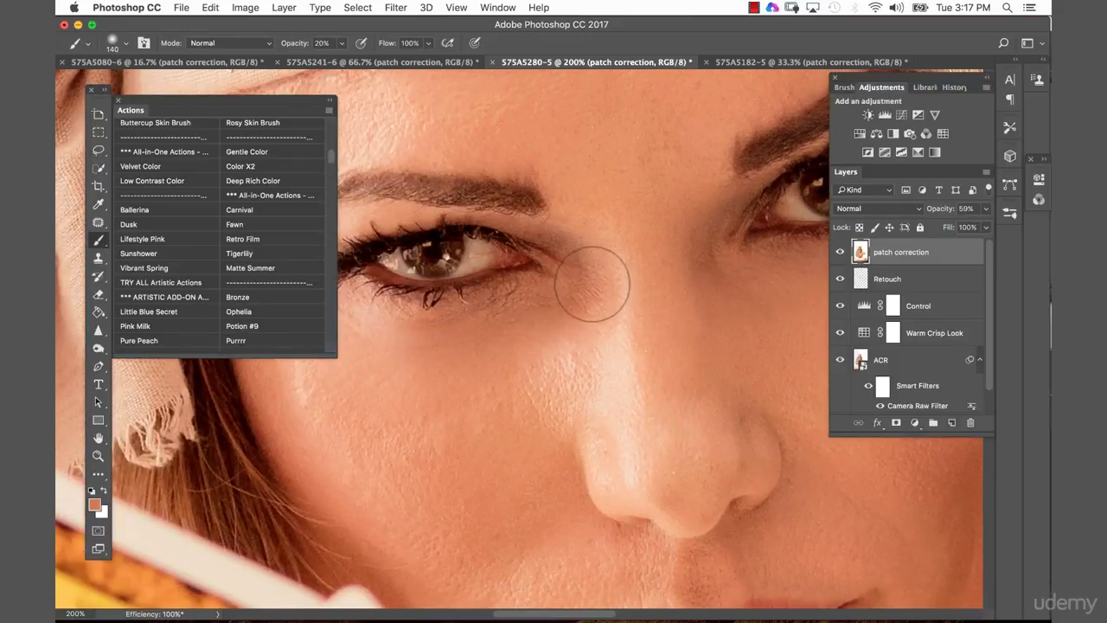
{"action": "left_click_drag", "start_coordinate": [478, 393], "coordinate": [578, 397]}
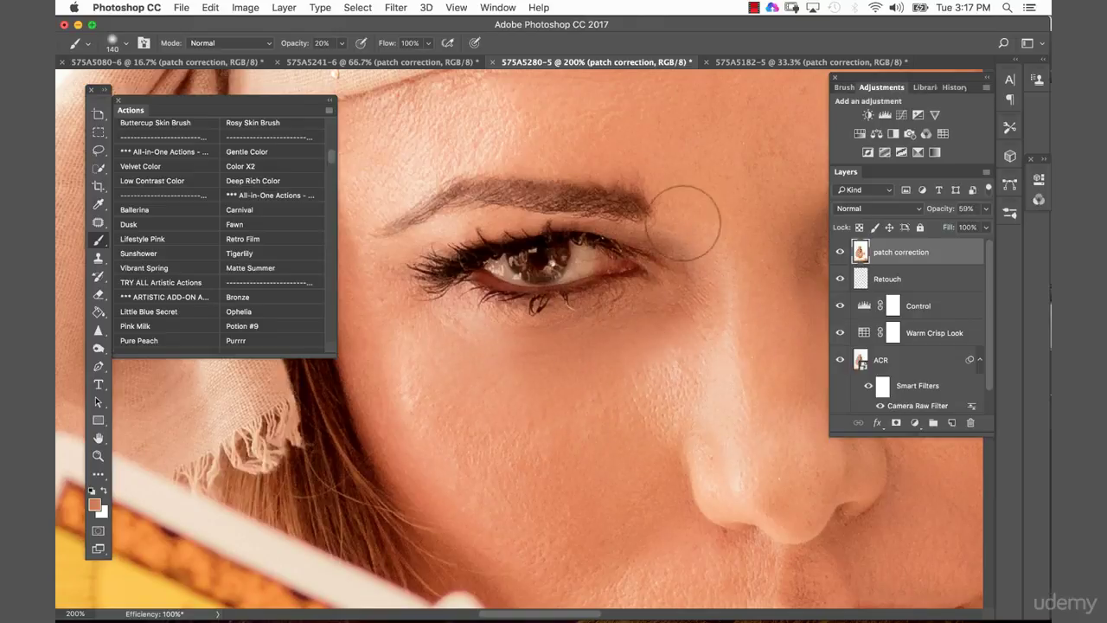
Step: Set the patch correction layer's opacity to 70% while viewing the whole face
{"action": "key", "text": "z"}
{"action": "left_click", "coordinate": [696, 428], "text": "alt"}
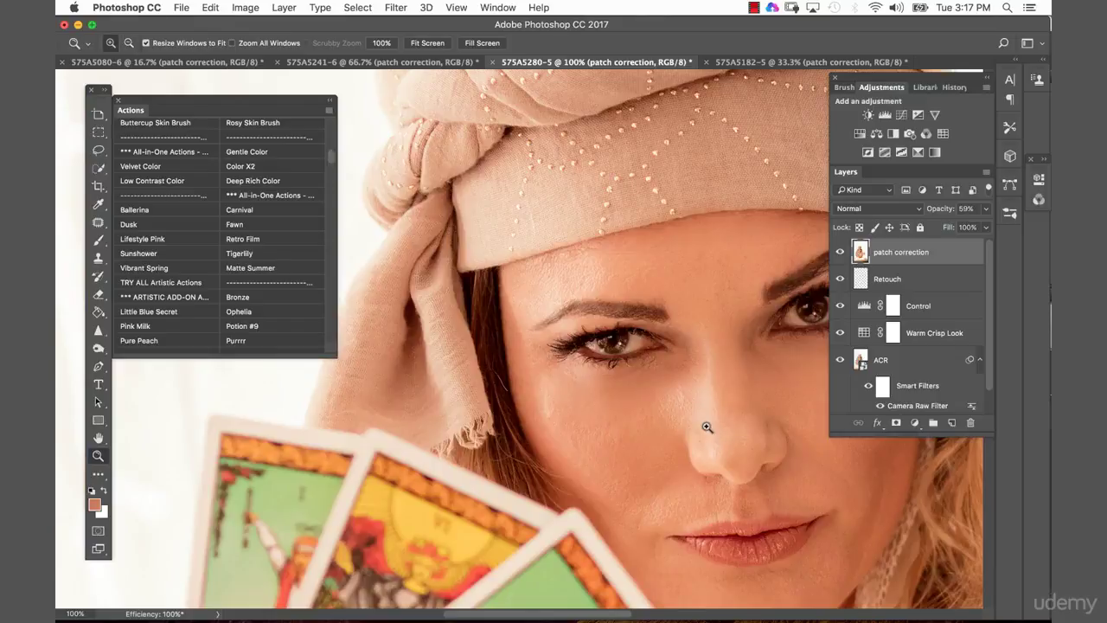
{"action": "left_click", "coordinate": [707, 424], "text": "alt"}
{"action": "left_click", "coordinate": [611, 334]}
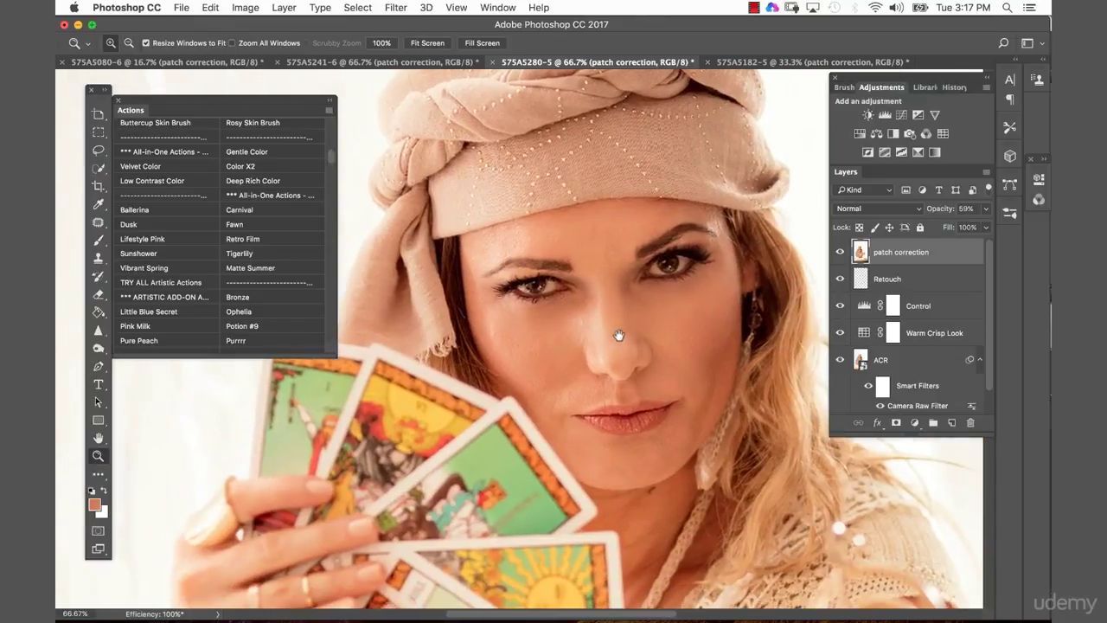
{"action": "left_click_drag", "start_coordinate": [939, 213], "coordinate": [948, 212]}
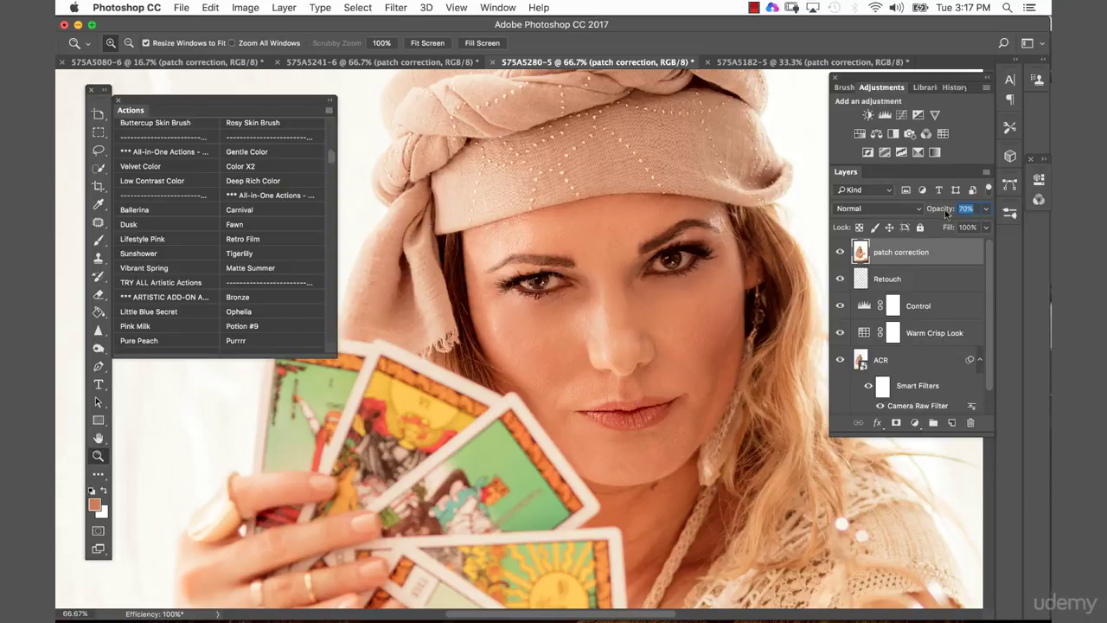
Step: Set the patch correction layer's opacity to 55% and compare the portrait with the layer hidden and shown
{"action": "left_click", "coordinate": [887, 247]}
{"action": "left_click", "coordinate": [840, 251]}
{"action": "left_click", "coordinate": [840, 252]}
{"action": "left_click_drag", "start_coordinate": [952, 209], "coordinate": [948, 210]}
{"action": "left_click", "coordinate": [839, 251]}
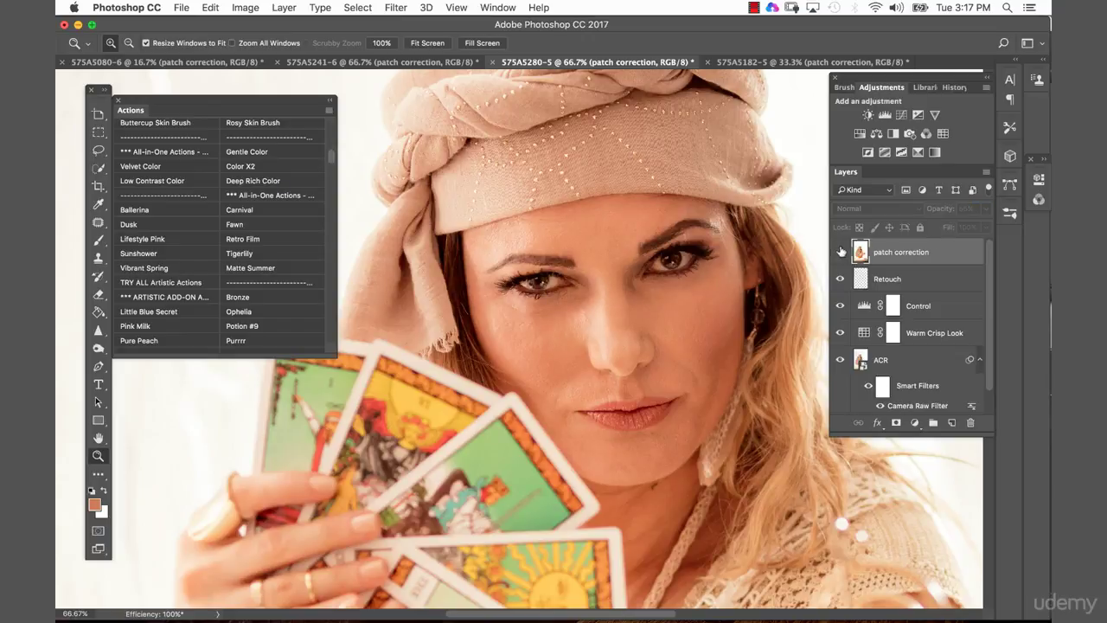
{"action": "left_click", "coordinate": [840, 252]}
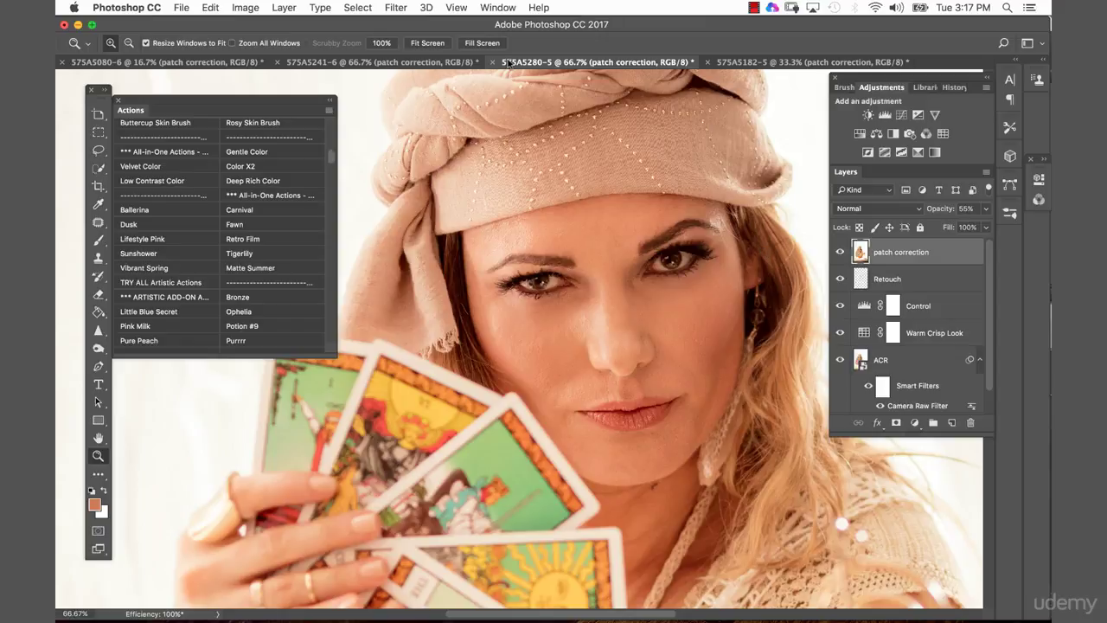
Step: In document 575A5241-6, patch the skin under both eyes with smoother cheek skin and clear the selections
{"action": "left_click", "coordinate": [450, 64]}
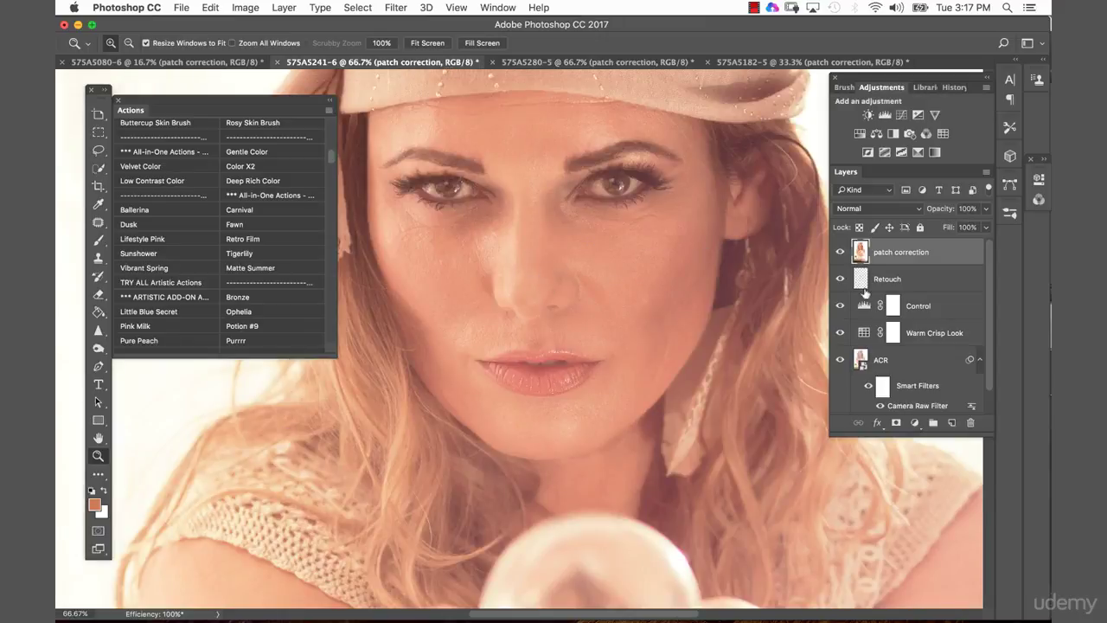
{"action": "key", "text": "j"}
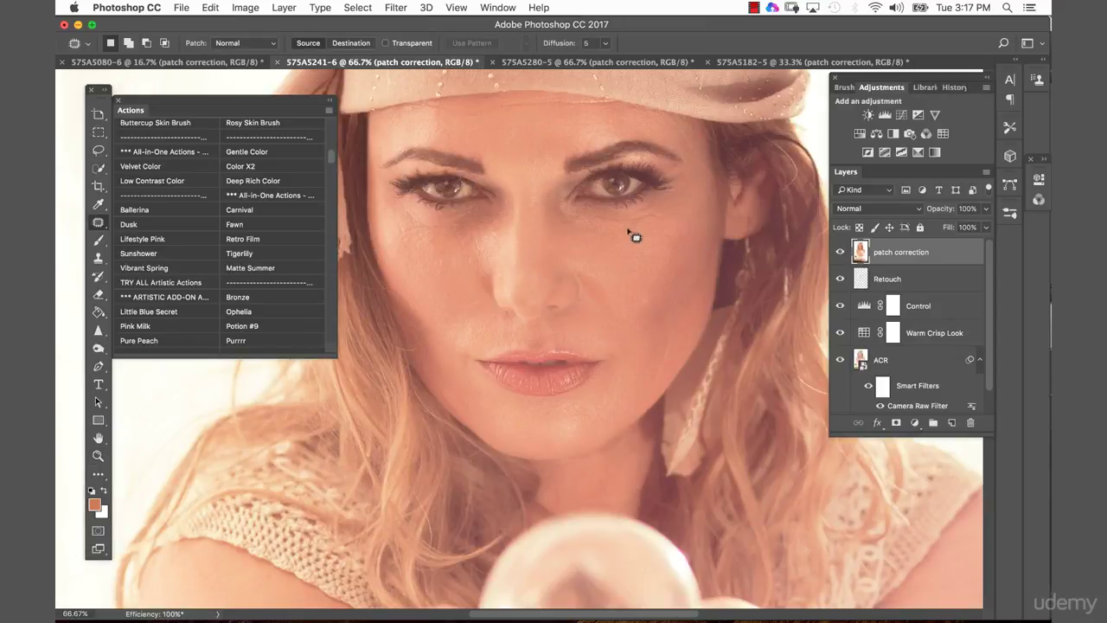
{"action": "mouse_move", "coordinate": [629, 232]}
{"action": "left_mouse_down"}
{"action": "mouse_move", "coordinate": [668, 223]}
{"action": "mouse_move", "coordinate": [667, 205]}
{"action": "mouse_move", "coordinate": [561, 201]}
{"action": "mouse_move", "coordinate": [554, 225]}
{"action": "mouse_move", "coordinate": [611, 239]}
{"action": "left_mouse_up"}
{"action": "left_click", "coordinate": [621, 288]}
{"action": "mouse_move", "coordinate": [440, 248]}
{"action": "left_mouse_down"}
{"action": "mouse_move", "coordinate": [496, 239]}
{"action": "mouse_move", "coordinate": [439, 227]}
{"action": "mouse_move", "coordinate": [412, 250]}
{"action": "mouse_move", "coordinate": [439, 247]}
{"action": "left_mouse_up"}
{"action": "left_click_drag", "start_coordinate": [445, 231], "coordinate": [598, 248]}
{"action": "left_click", "coordinate": [549, 242]}
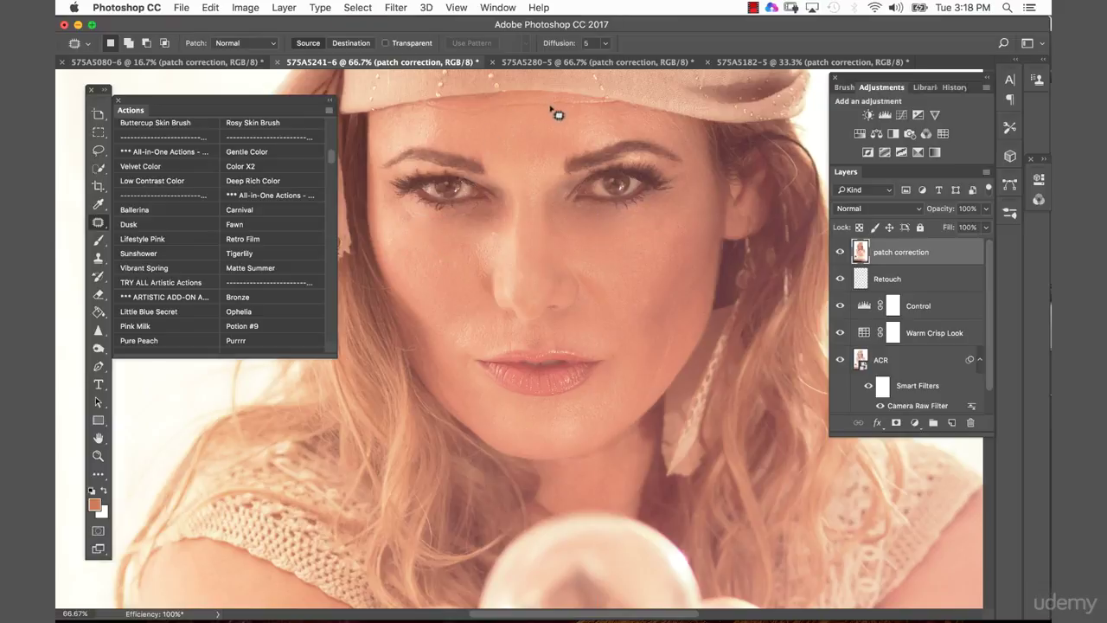
Step: Patch the forehead lines below the headscarf and reduce the patch correction layer's opacity to 55%
{"action": "mouse_move", "coordinate": [556, 111]}
{"action": "left_mouse_down"}
{"action": "mouse_move", "coordinate": [602, 109]}
{"action": "mouse_move", "coordinate": [554, 98]}
{"action": "mouse_move", "coordinate": [480, 114]}
{"action": "mouse_move", "coordinate": [525, 123]}
{"action": "left_mouse_up"}
{"action": "key", "text": "super+d"}
{"action": "mouse_move", "coordinate": [458, 124]}
{"action": "left_mouse_down"}
{"action": "mouse_move", "coordinate": [501, 110]}
{"action": "mouse_move", "coordinate": [443, 104]}
{"action": "mouse_move", "coordinate": [523, 150]}
{"action": "left_mouse_up"}
{"action": "key", "text": "super+d"}
{"action": "mouse_move", "coordinate": [596, 110]}
{"action": "left_mouse_down"}
{"action": "mouse_move", "coordinate": [618, 105]}
{"action": "mouse_move", "coordinate": [605, 98]}
{"action": "mouse_move", "coordinate": [586, 109]}
{"action": "mouse_move", "coordinate": [595, 112]}
{"action": "left_mouse_up"}
{"action": "key", "text": "ctrl+d"}
{"action": "left_click_drag", "start_coordinate": [949, 214], "coordinate": [877, 216]}
Step: Sample the facial skin tone and paint it under her left eye with a size 233 brush at 30% opacity
{"action": "key", "text": "i"}
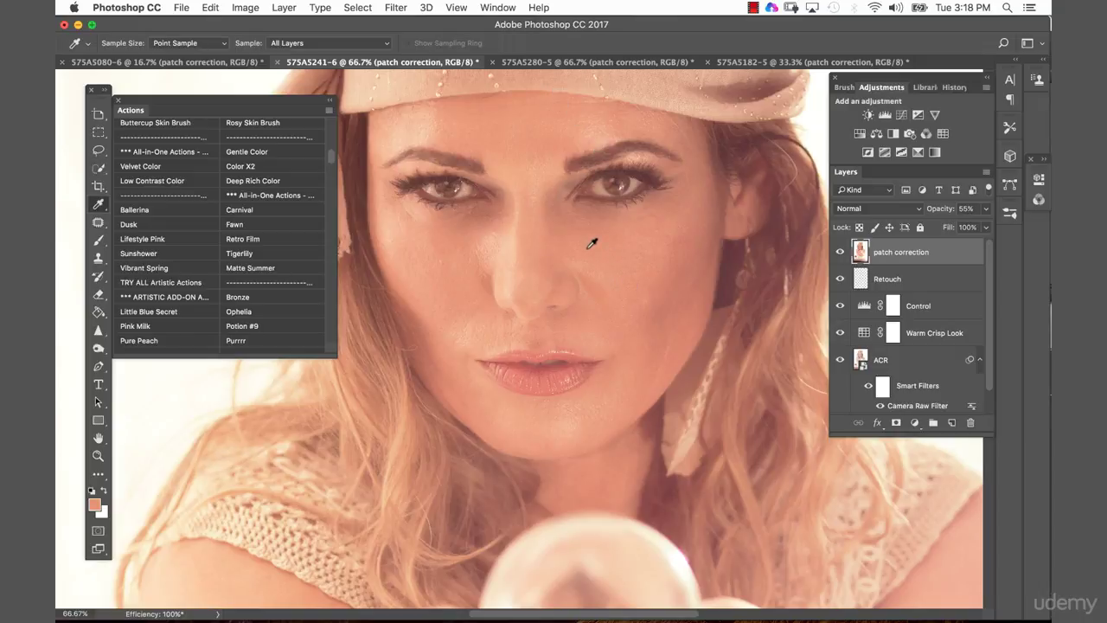
{"action": "key", "text": "b"}
{"action": "left_click_drag", "start_coordinate": [566, 246], "coordinate": [594, 250]}
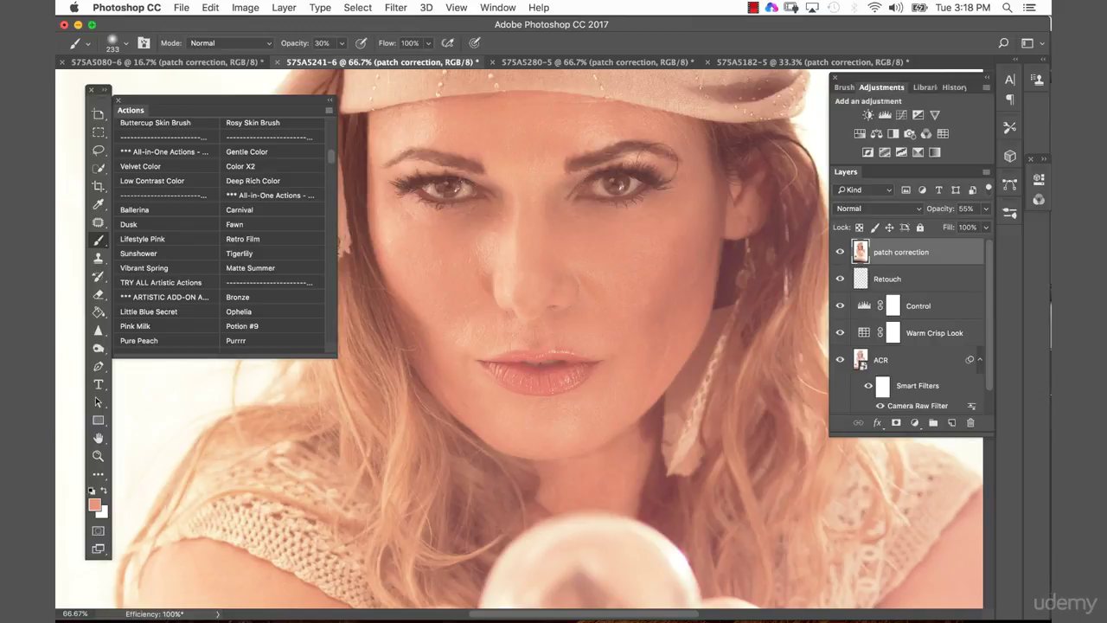
Step: In document 575A5080-6, zoom in on the face and patch the lines under her right eye with cheek skin
{"action": "left_click", "coordinate": [251, 65]}
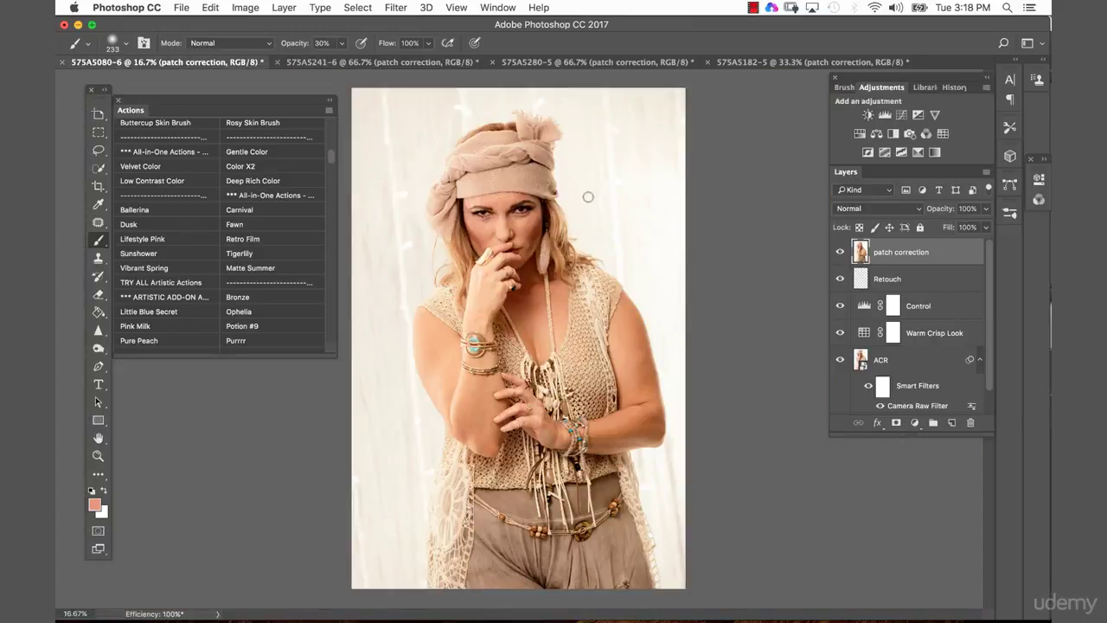
{"action": "key", "text": "z"}
{"action": "left_click", "coordinate": [471, 227]}
{"action": "left_click", "coordinate": [480, 242]}
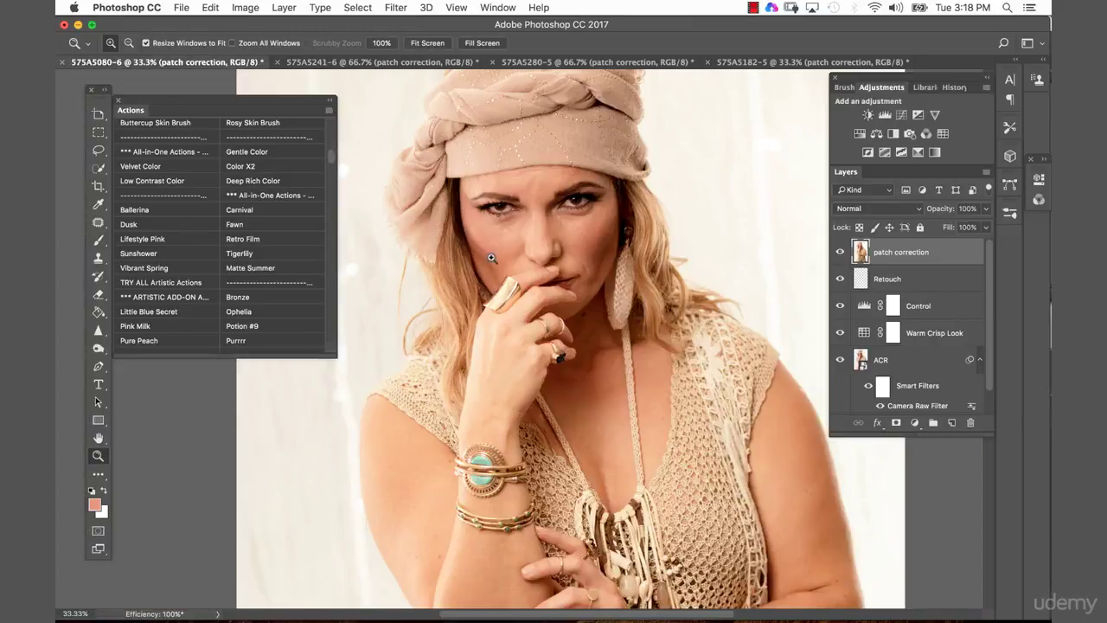
{"action": "left_click", "coordinate": [493, 259]}
{"action": "left_click", "coordinate": [555, 237]}
{"action": "key", "text": "j"}
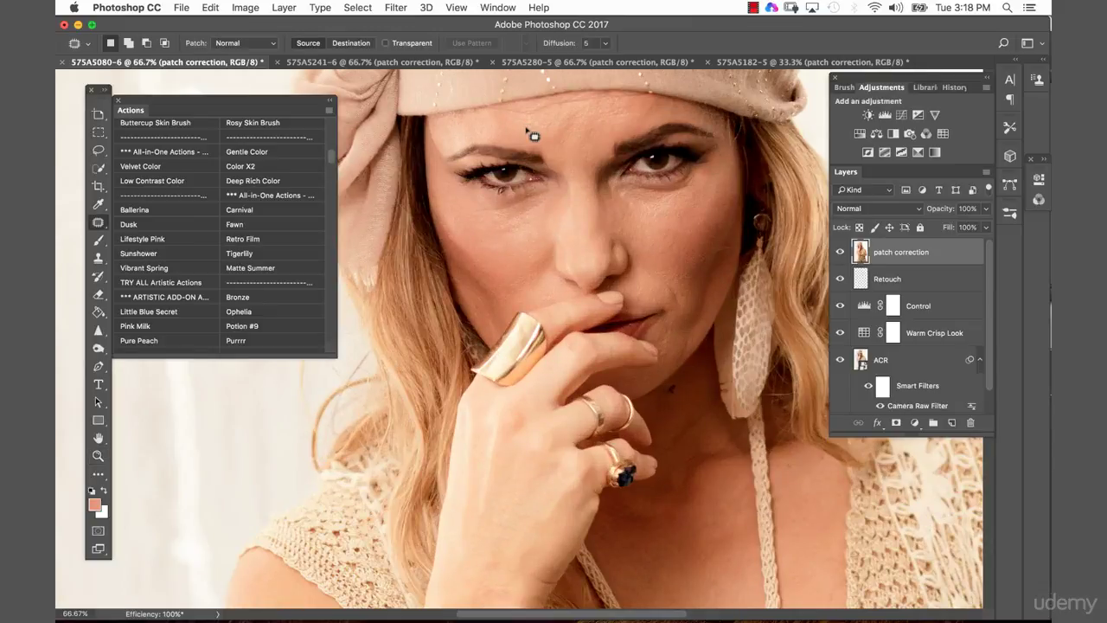
{"action": "mouse_move", "coordinate": [543, 221]}
{"action": "left_mouse_down"}
{"action": "mouse_move", "coordinate": [556, 198]}
{"action": "mouse_move", "coordinate": [516, 207]}
{"action": "mouse_move", "coordinate": [485, 242]}
{"action": "mouse_move", "coordinate": [511, 255]}
{"action": "mouse_move", "coordinate": [530, 243]}
{"action": "left_mouse_up"}
{"action": "key", "text": "super+d"}
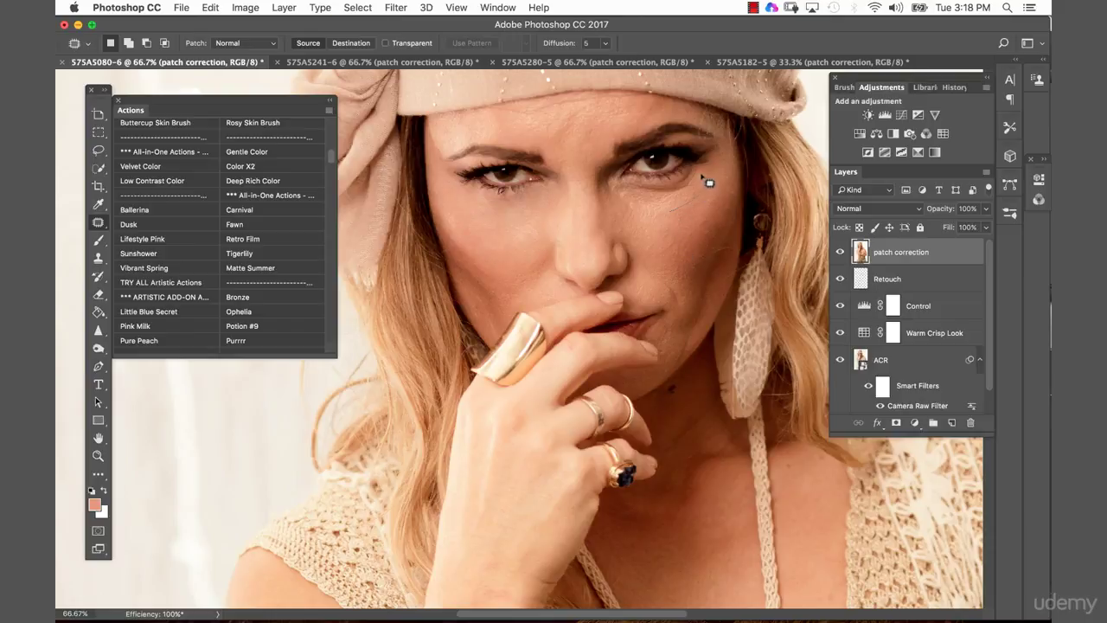
Step: Patch the wrinkles under her left eye and the forehead creases with adjacent skin, clearing each selection
{"action": "mouse_move", "coordinate": [659, 187]}
{"action": "left_mouse_down"}
{"action": "mouse_move", "coordinate": [625, 208]}
{"action": "mouse_move", "coordinate": [666, 208]}
{"action": "left_mouse_up"}
{"action": "left_click_drag", "start_coordinate": [664, 197], "coordinate": [664, 212]}
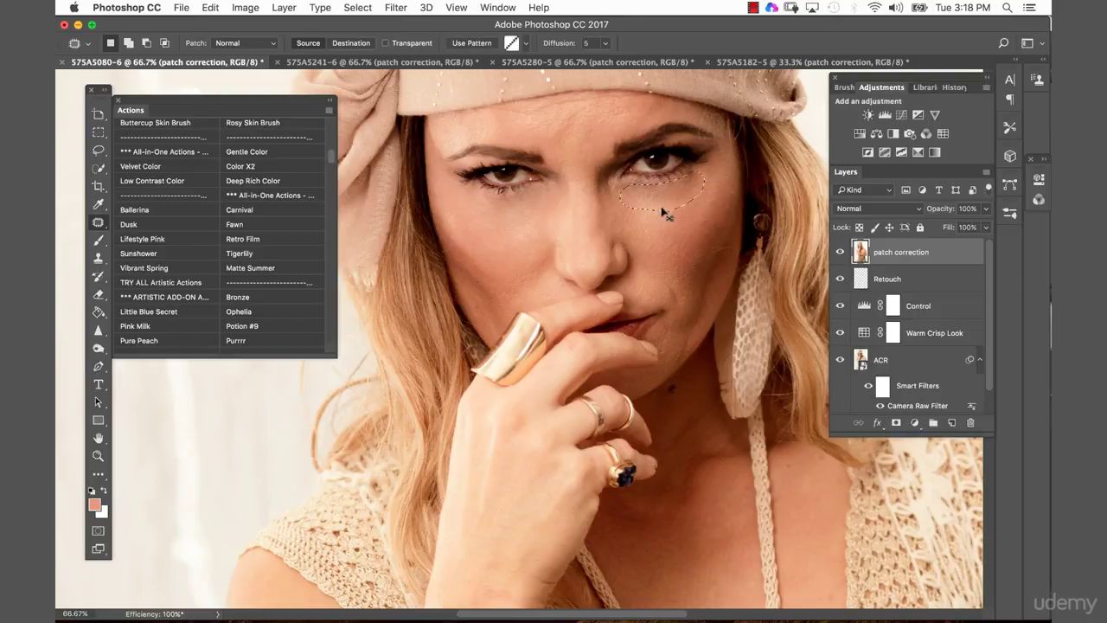
{"action": "key", "text": "super+d"}
{"action": "mouse_move", "coordinate": [625, 112]}
{"action": "left_mouse_down"}
{"action": "mouse_move", "coordinate": [622, 100]}
{"action": "mouse_move", "coordinate": [536, 121]}
{"action": "mouse_move", "coordinate": [518, 106]}
{"action": "mouse_move", "coordinate": [504, 122]}
{"action": "mouse_move", "coordinate": [519, 111]}
{"action": "left_mouse_up"}
{"action": "key", "text": "super+d"}
{"action": "key", "text": "super+d"}
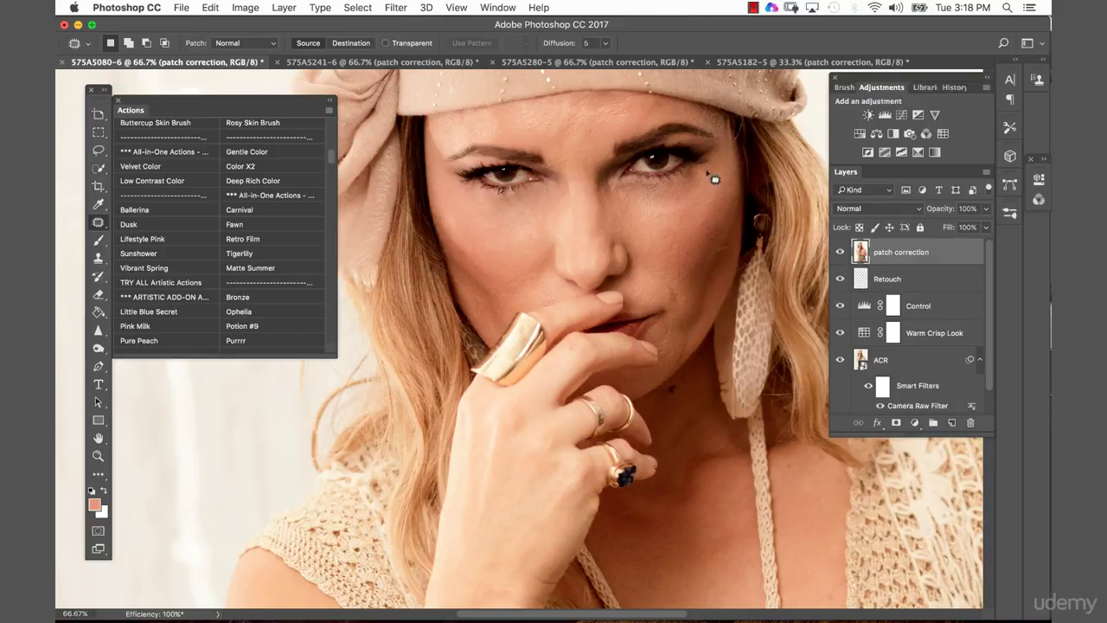
Step: Patch the remaining fine lines below and at the outer corner of her left eye and clear the selection
{"action": "mouse_move", "coordinate": [655, 205]}
{"action": "left_mouse_down"}
{"action": "mouse_move", "coordinate": [673, 234]}
{"action": "mouse_move", "coordinate": [707, 217]}
{"action": "left_mouse_up"}
{"action": "key", "text": "super+d"}
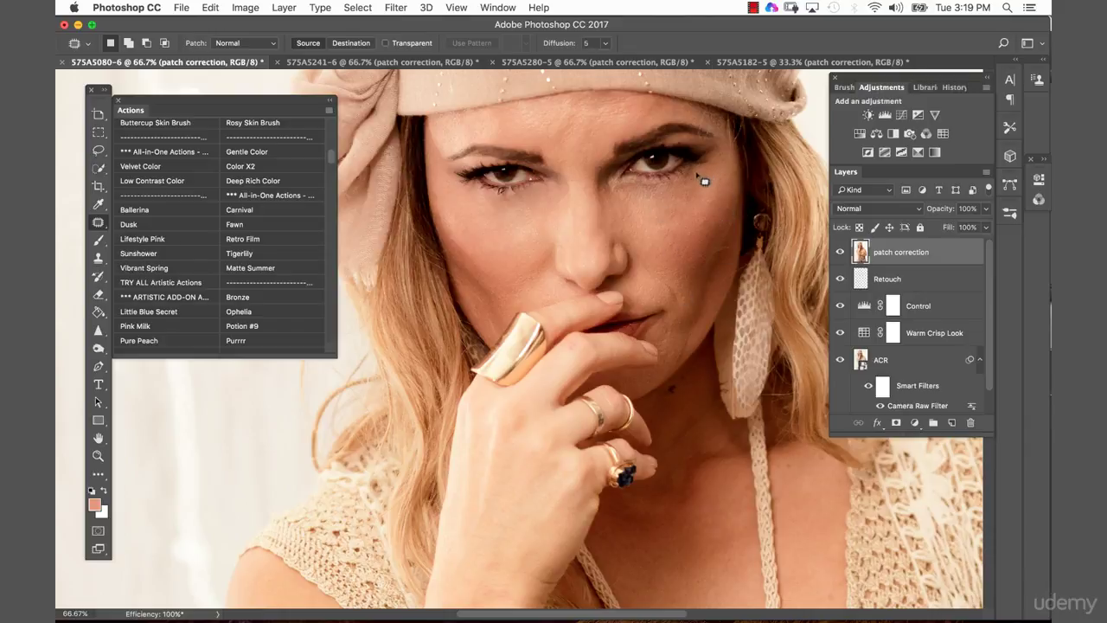
{"action": "mouse_move", "coordinate": [703, 180]}
{"action": "left_mouse_down"}
{"action": "mouse_move", "coordinate": [638, 204]}
{"action": "mouse_move", "coordinate": [636, 222]}
{"action": "mouse_move", "coordinate": [653, 235]}
{"action": "mouse_move", "coordinate": [683, 226]}
{"action": "mouse_move", "coordinate": [707, 177]}
{"action": "left_mouse_up"}
{"action": "left_click_drag", "start_coordinate": [690, 217], "coordinate": [691, 393]}
{"action": "key", "text": "super+d"}
Step: Set the patch correction layer's opacity to 56% and patch the crease on the cheek beside the mouth
{"action": "left_click_drag", "start_coordinate": [948, 212], "coordinate": [919, 210]}
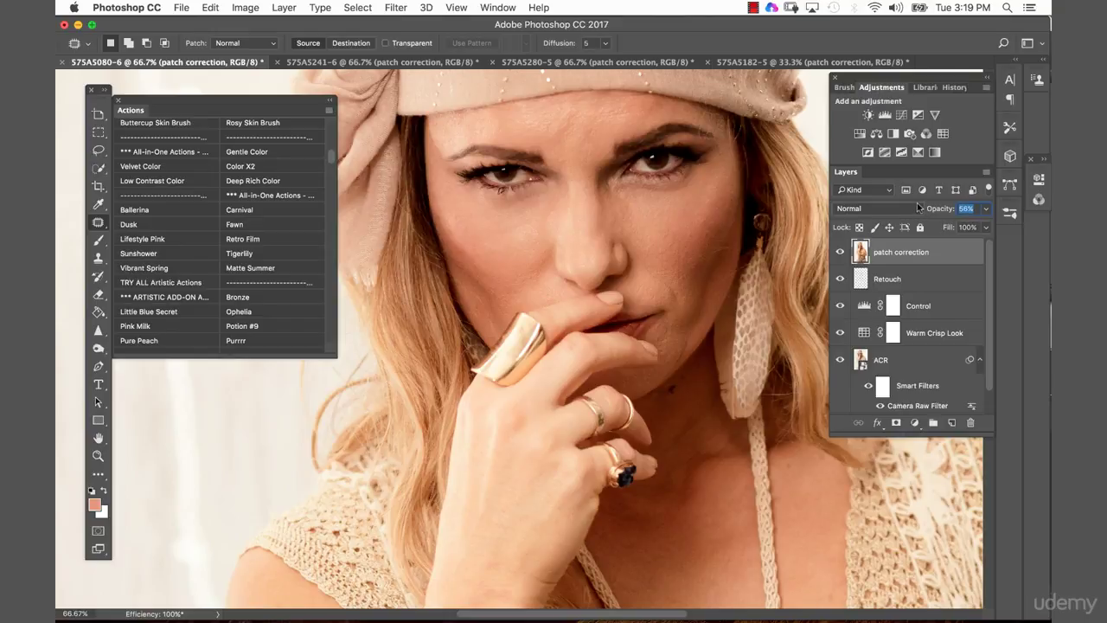
{"action": "left_click", "coordinate": [839, 252]}
{"action": "left_click_drag", "start_coordinate": [693, 300], "coordinate": [693, 299]}
{"action": "mouse_move", "coordinate": [693, 299]}
{"action": "left_mouse_down"}
{"action": "mouse_move", "coordinate": [692, 286]}
{"action": "mouse_move", "coordinate": [725, 281]}
{"action": "left_mouse_up"}
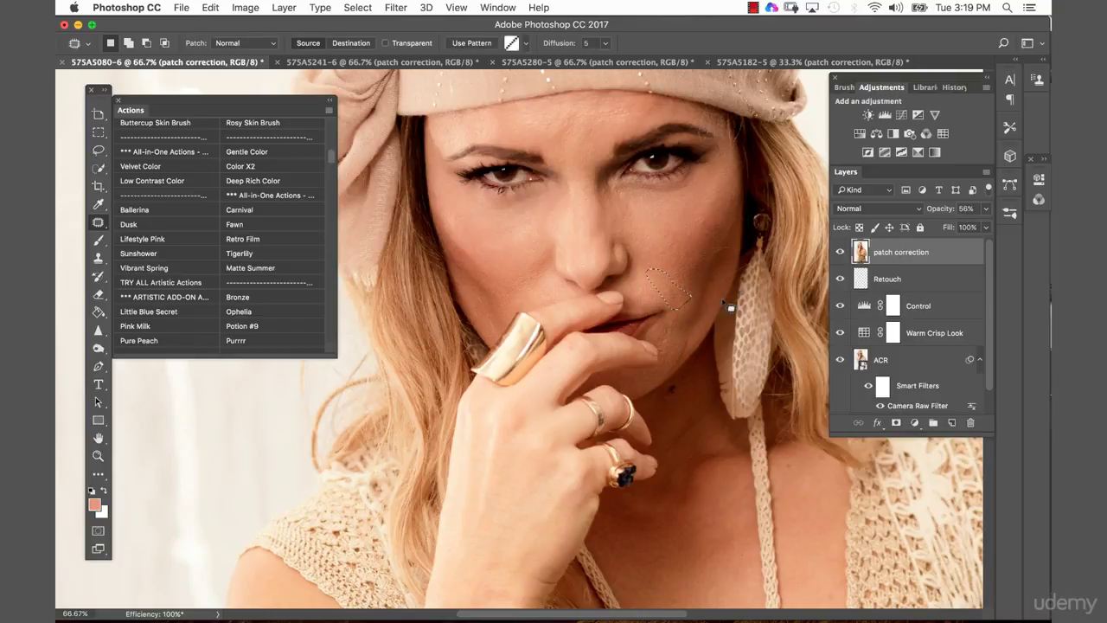
{"action": "left_click", "coordinate": [720, 305]}
Step: Batch-run the WF 3 - FS action from Default Actions on the opened files with the destination set to None
{"action": "left_click", "coordinate": [182, 11]}
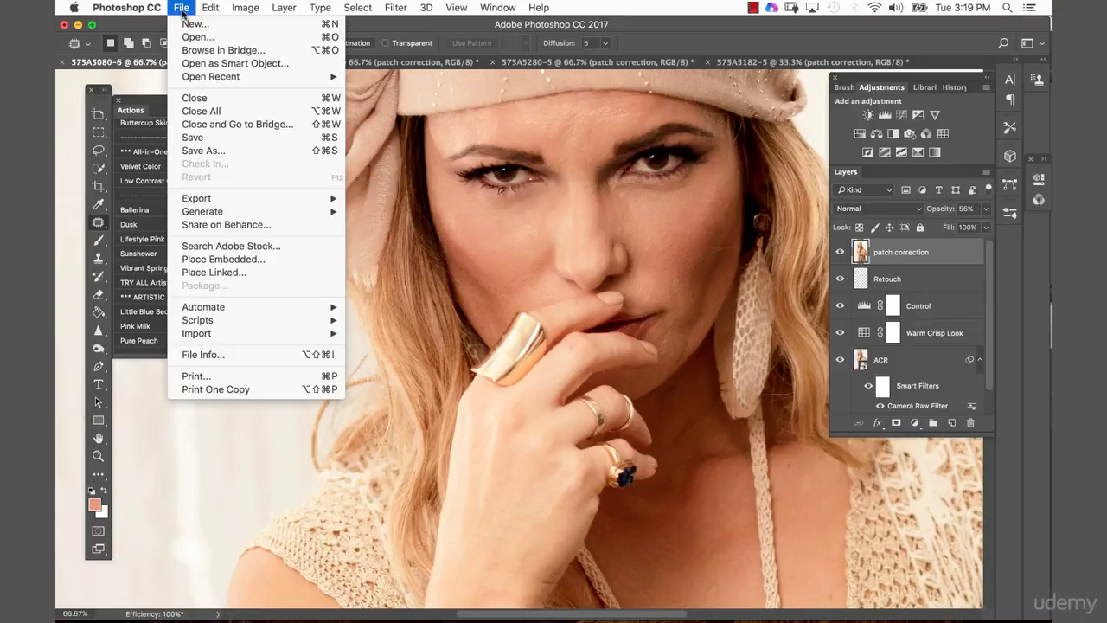
{"action": "mouse_move", "coordinate": [212, 320]}
{"action": "mouse_move", "coordinate": [277, 307]}
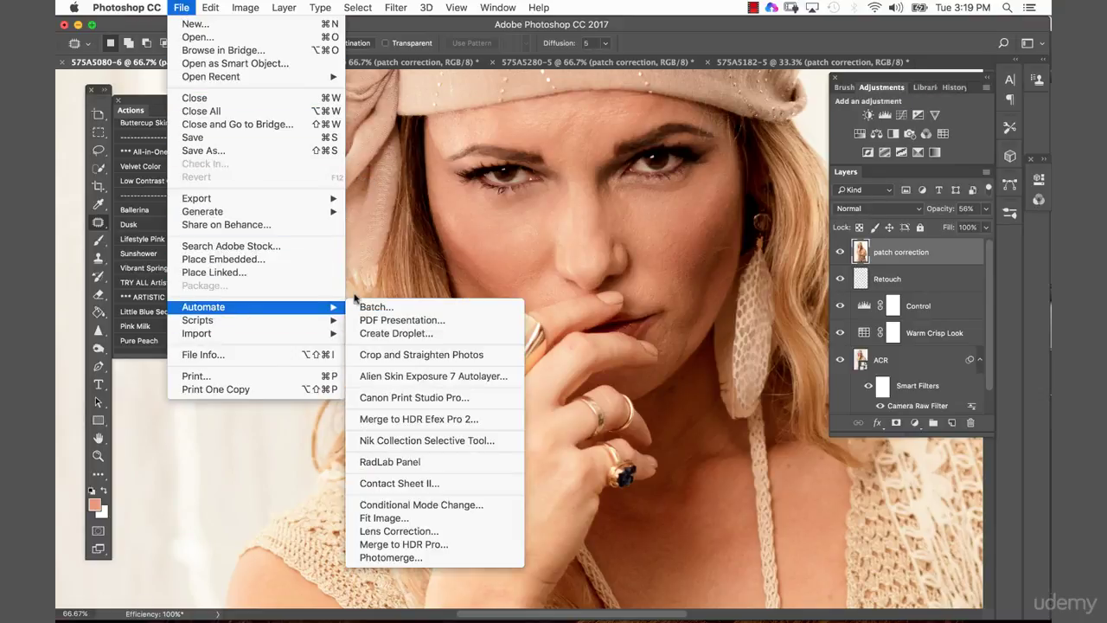
{"action": "left_click", "coordinate": [376, 307]}
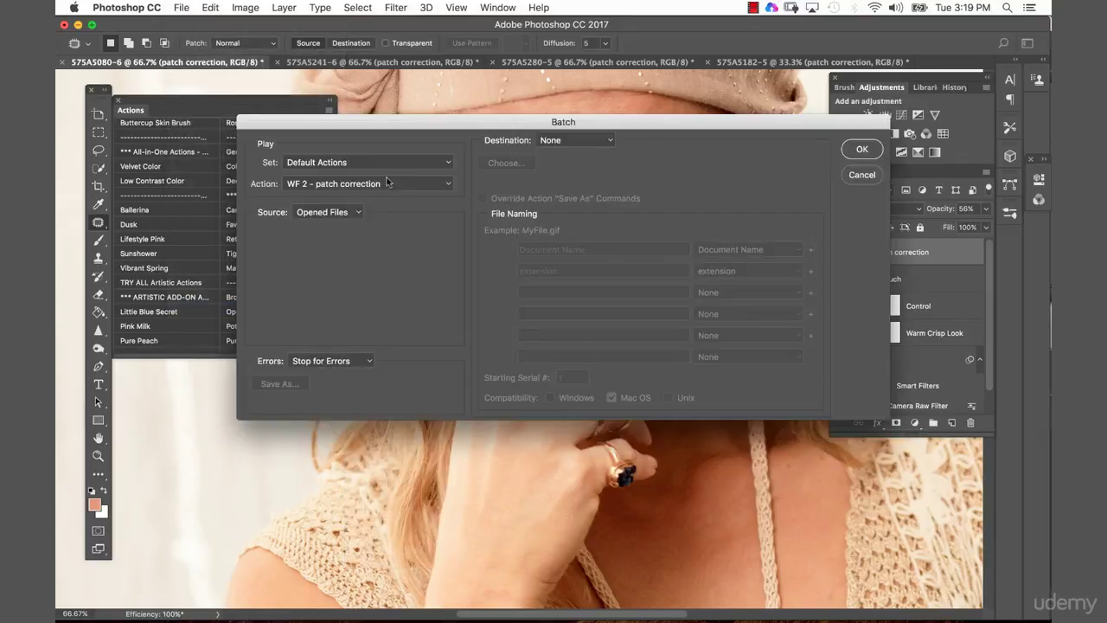
{"action": "left_click", "coordinate": [375, 185]}
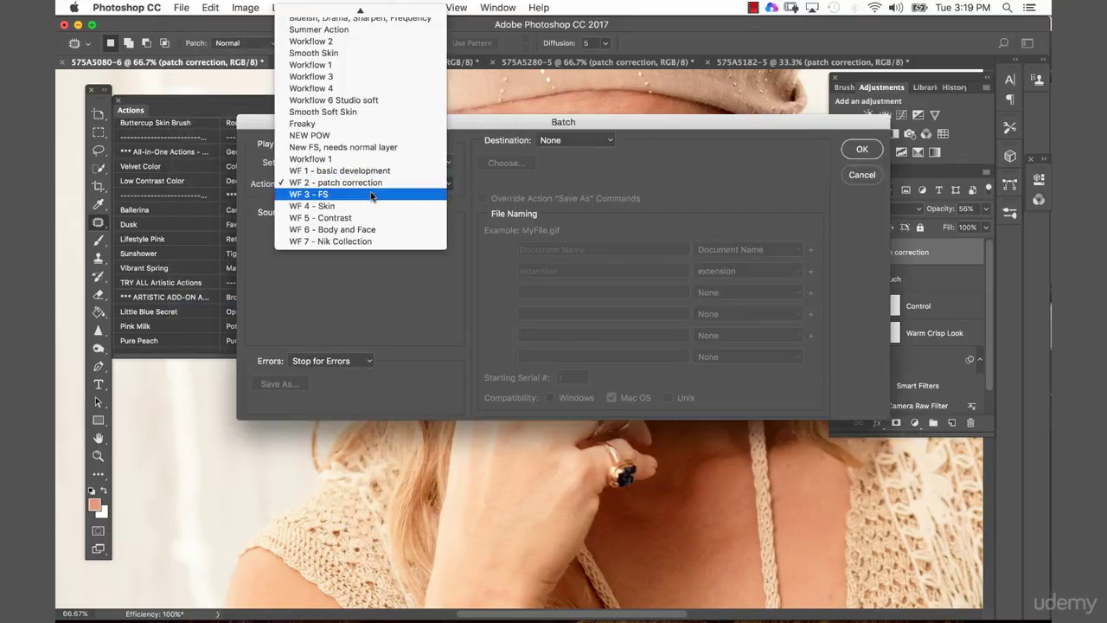
{"action": "left_click", "coordinate": [372, 194]}
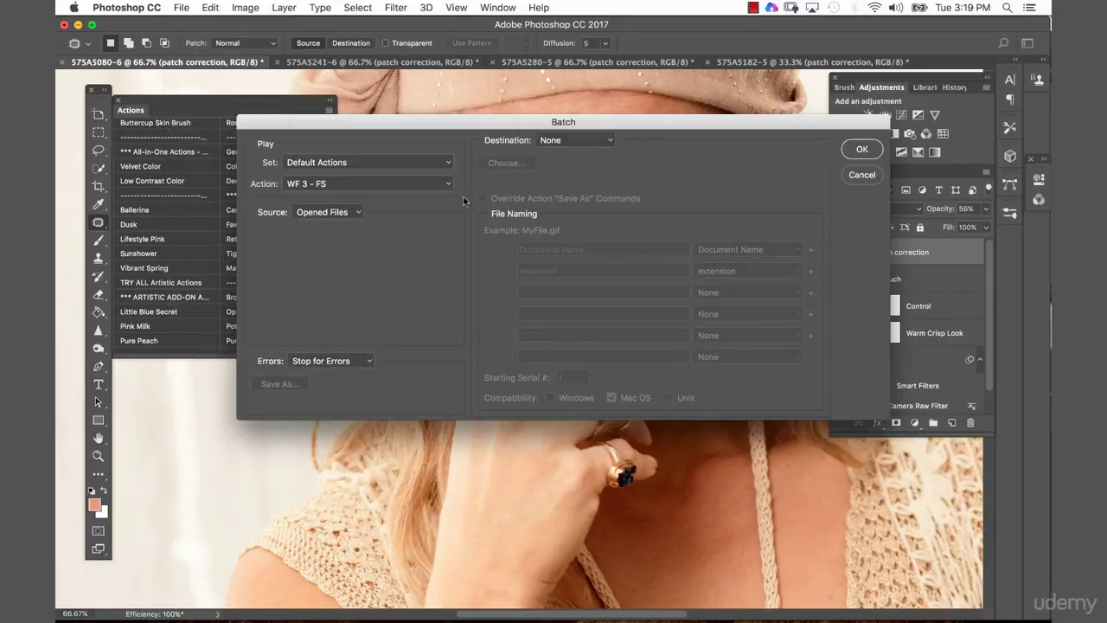
{"action": "left_click", "coordinate": [865, 153]}
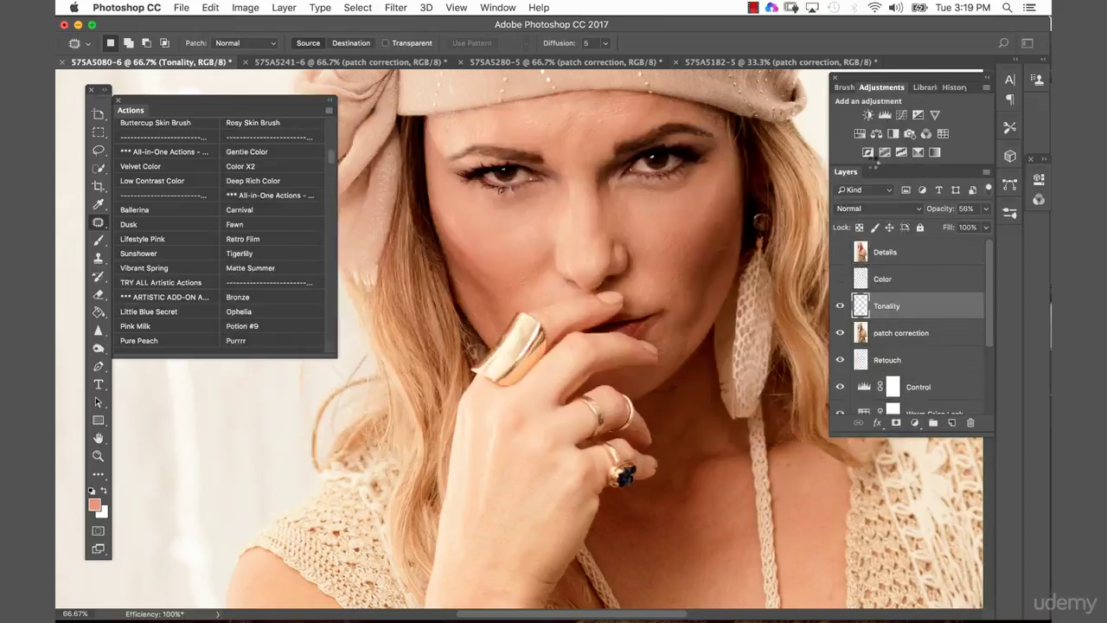